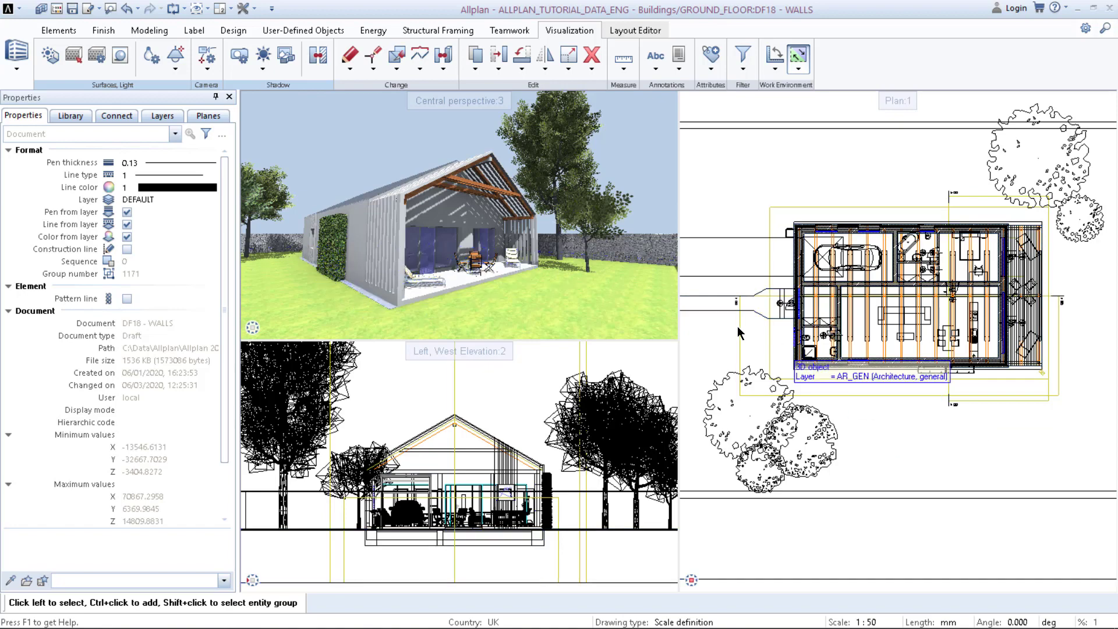
# Maximize the central perspective viewport, framed closely on the ridge beam beneath the veranda's gable roof
pyautogui.moveTo(552, 260); pyautogui.dragTo(415, 218)
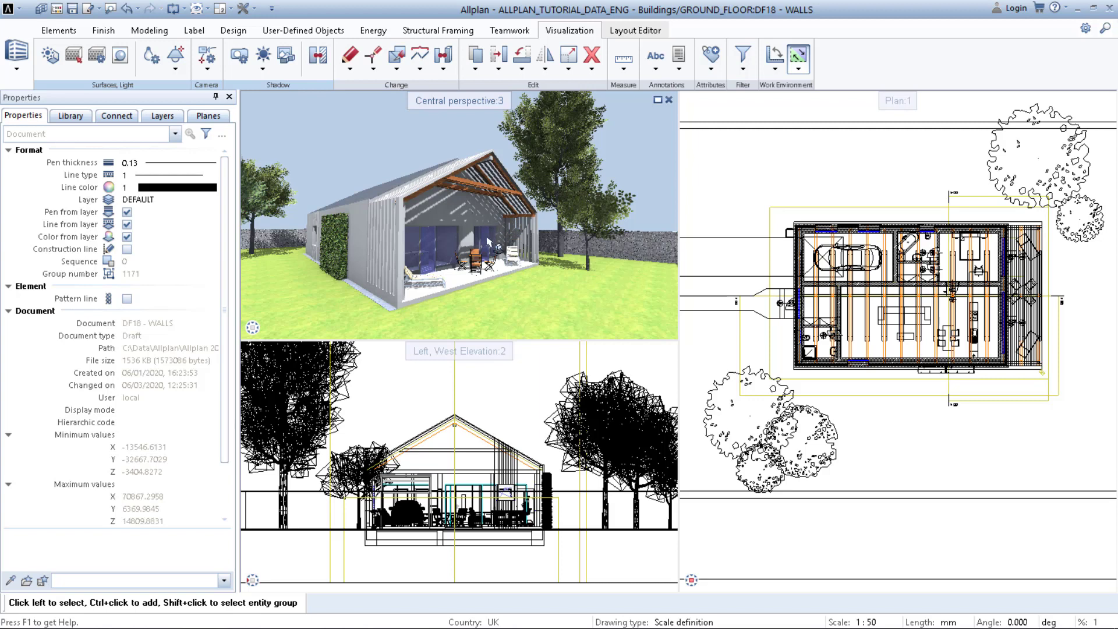
pyautogui.scroll(4, 488, 241)
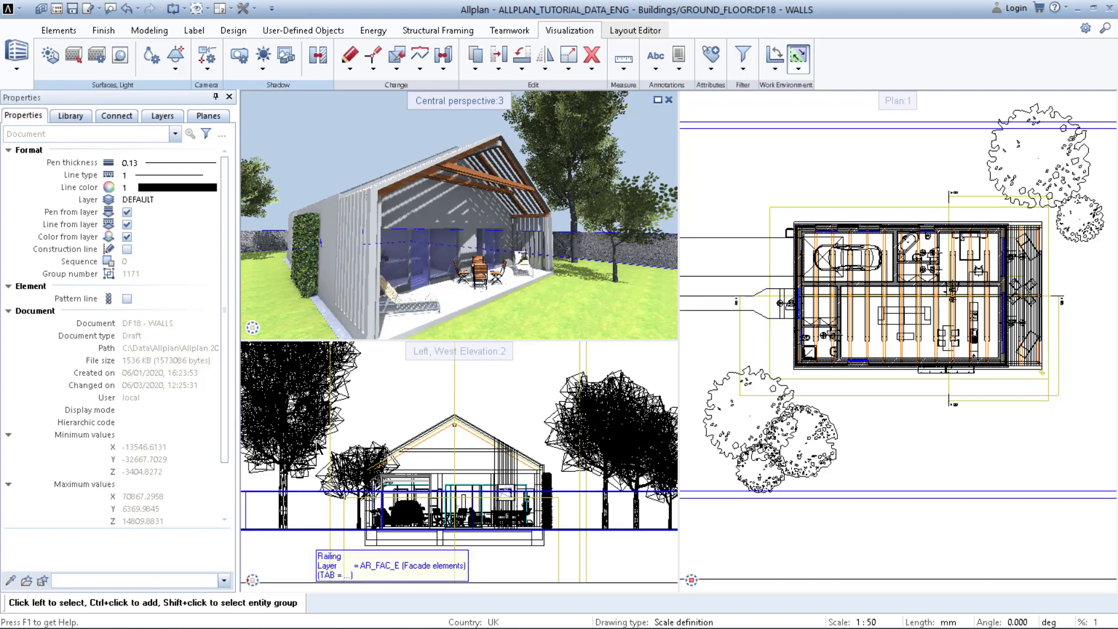
pyautogui.moveTo(432, 227); pyautogui.dragTo(524, 192)
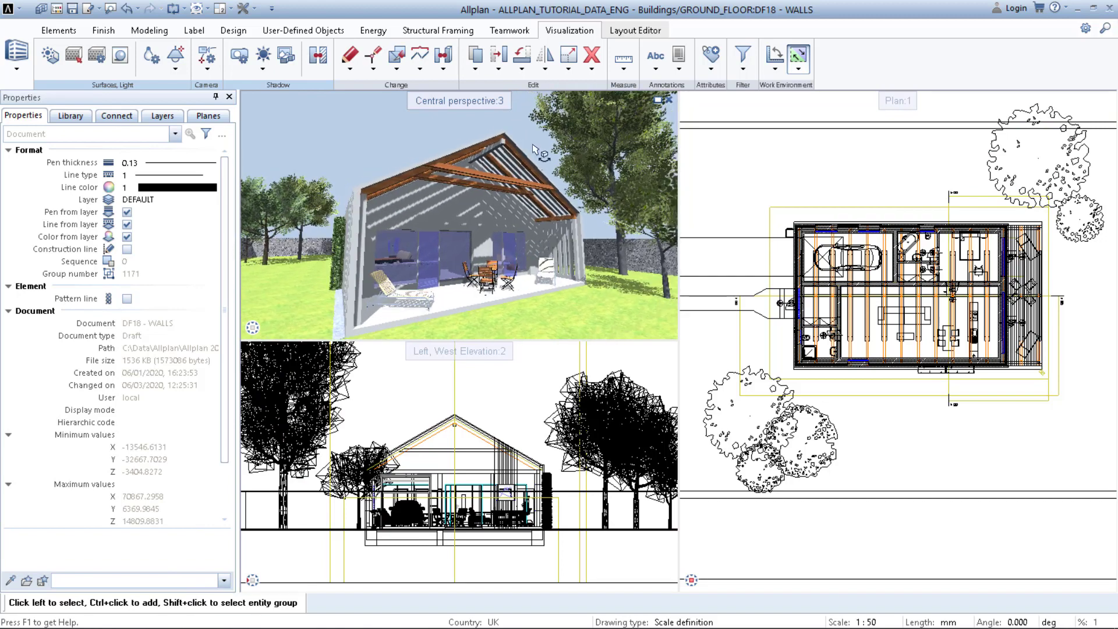
pyautogui.moveTo(509, 160); pyautogui.dragTo(516, 125, button='right')
pyautogui.moveTo(530, 127); pyautogui.dragTo(464, 277, button='middle')
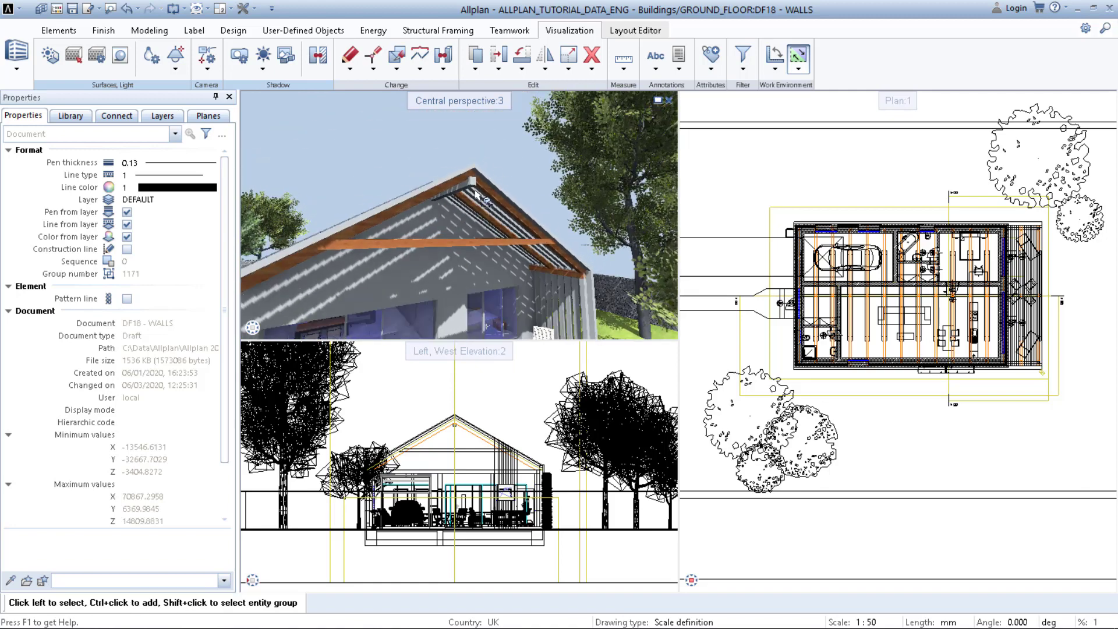
pyautogui.moveTo(463, 277); pyautogui.dragTo(473, 174, button='right')
pyautogui.moveTo(302, 332)
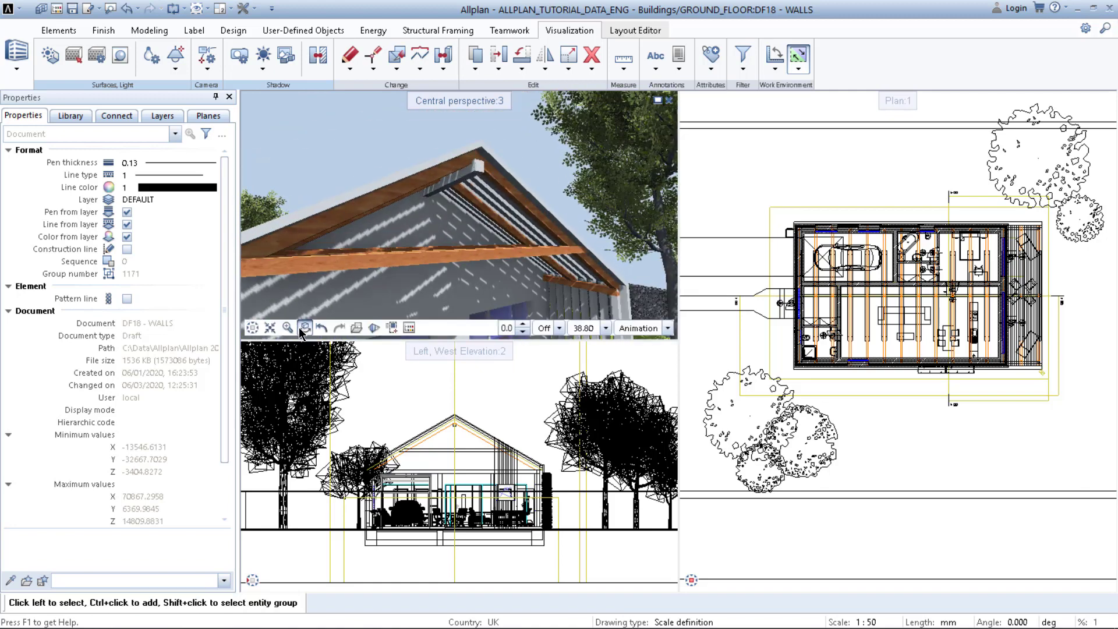
pyautogui.doubleClick(475, 104)
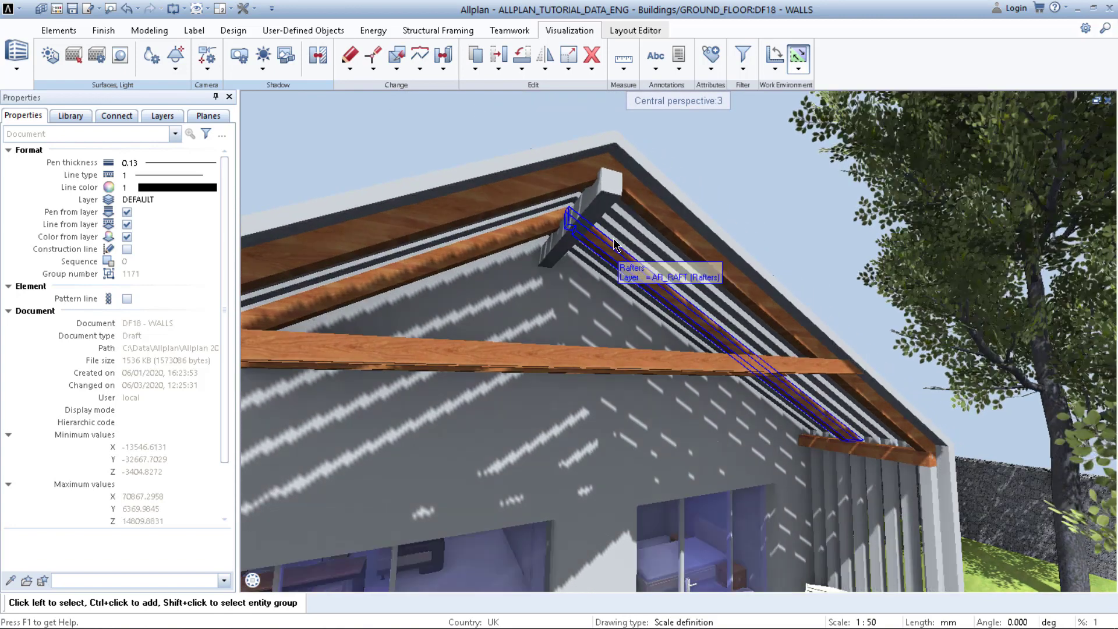
# Set the ridge beam's surface to the wooden material chair b seat from the surfaces used in the project
pyautogui.doubleClick(601, 205)
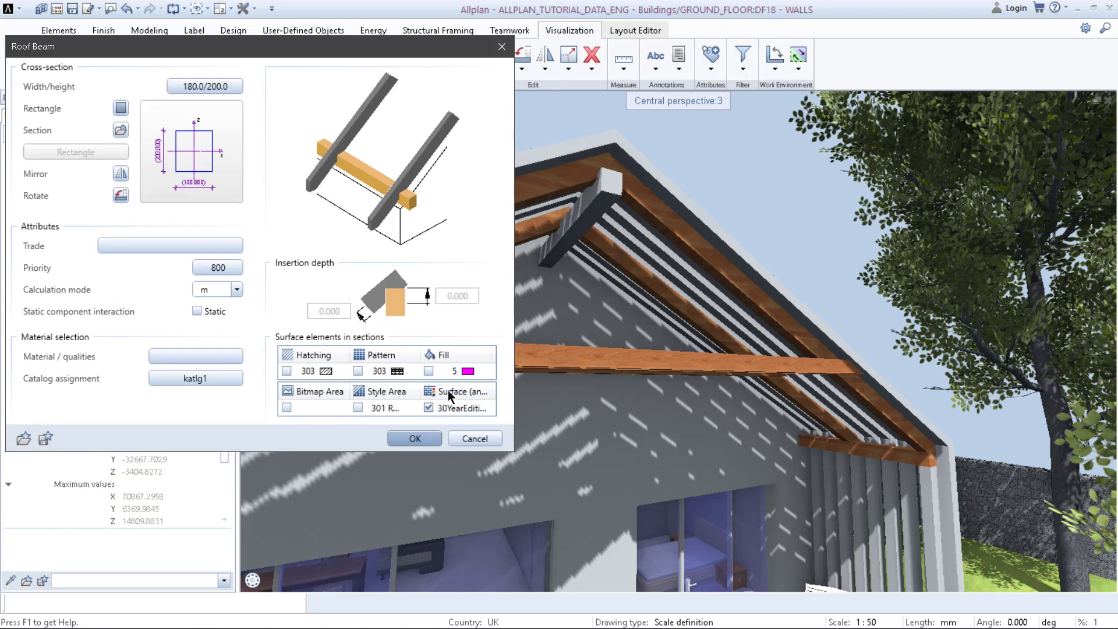
pyautogui.click(458, 409)
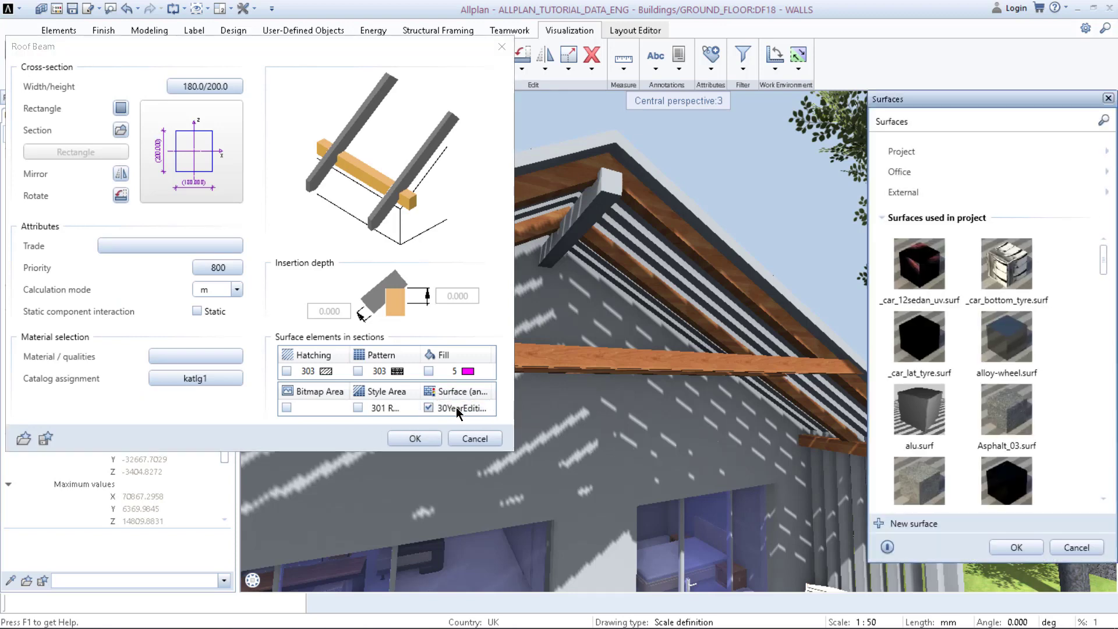
pyautogui.scroll(-10, 973, 300)
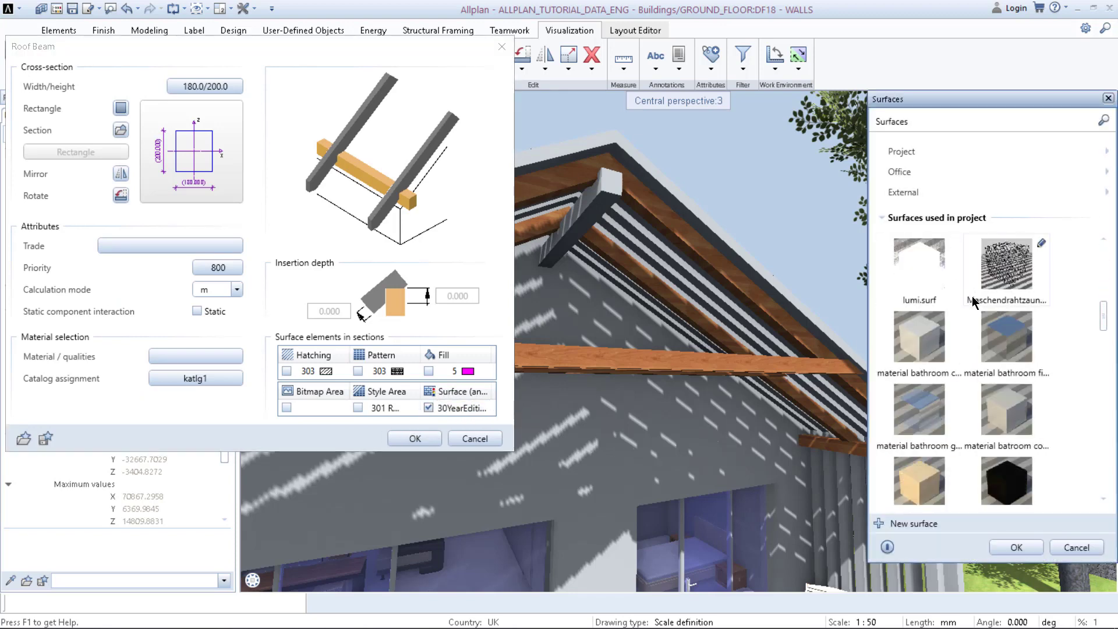
pyautogui.scroll(-1, 972, 300)
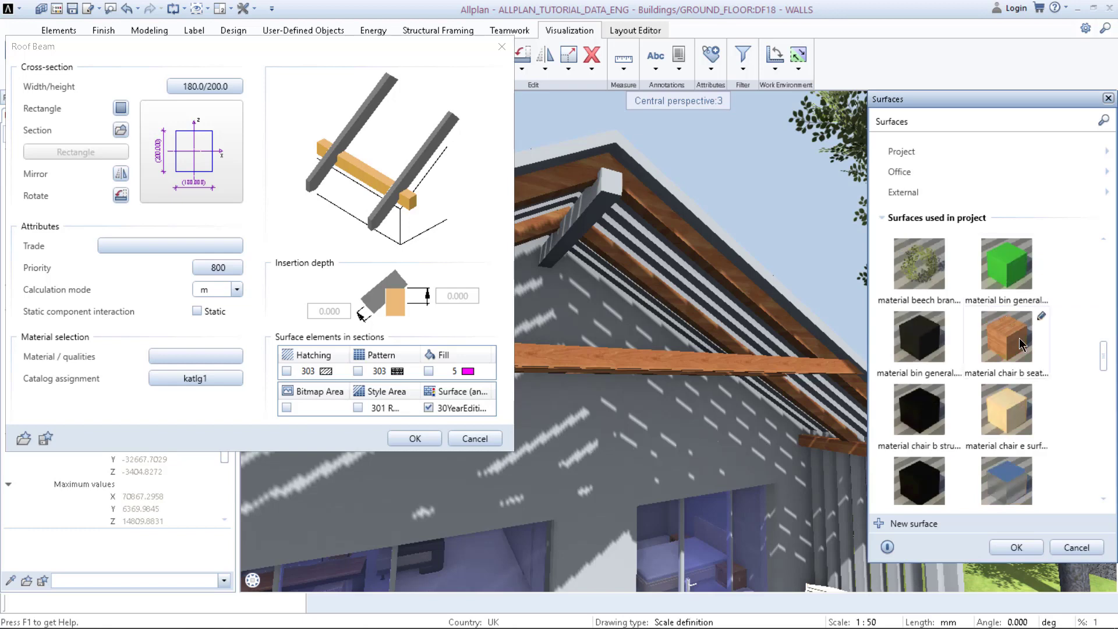
pyautogui.click(1024, 360)
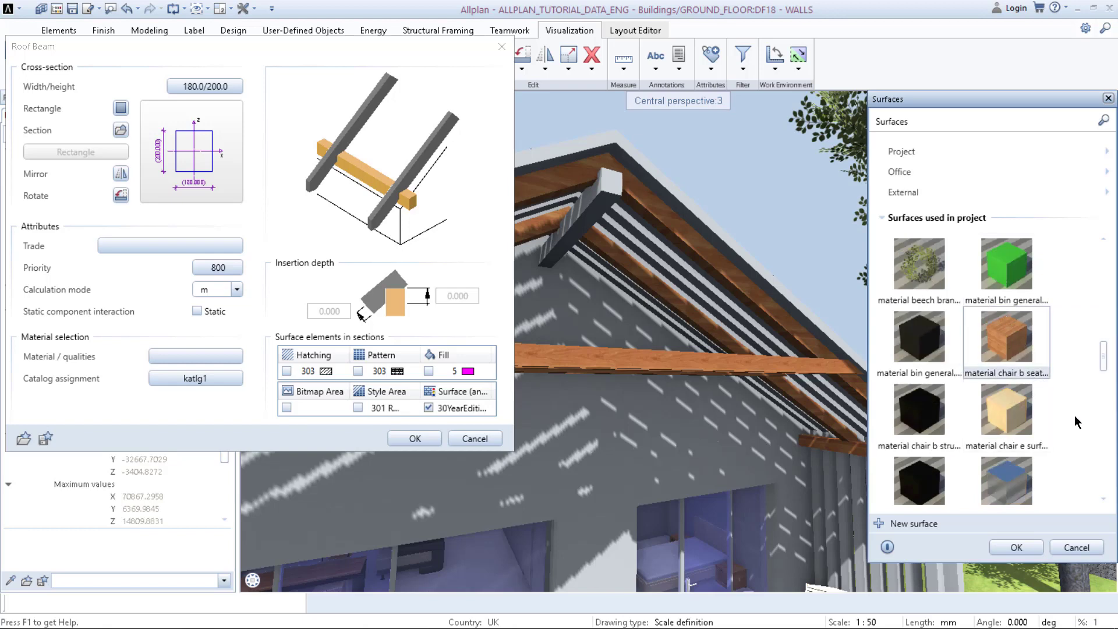
pyautogui.click(1013, 546)
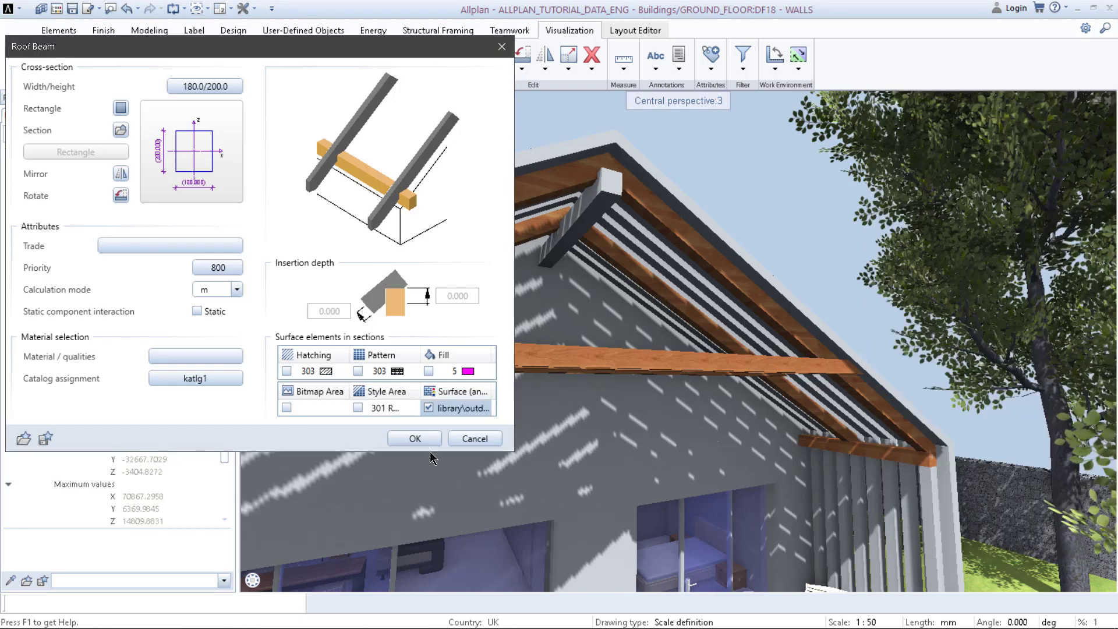
pyautogui.click(414, 438)
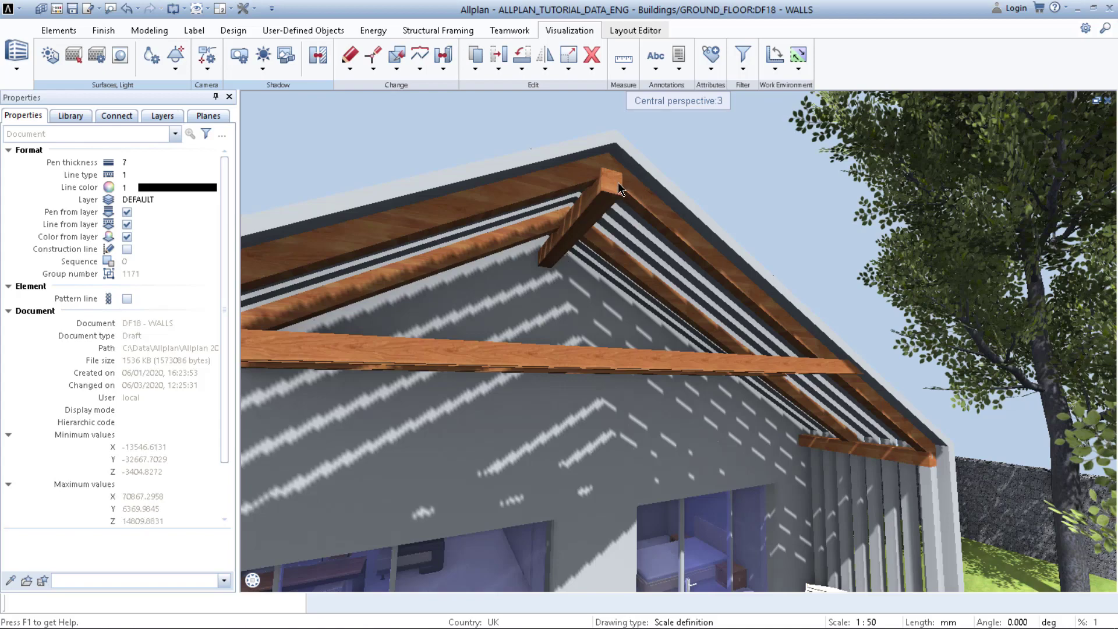
# Examine the covered terrace from several angles, including its roof timbers, glazed end wall and floor slab
pyautogui.scroll(1, 563, 230)
pyautogui.scroll(-3, 564, 231)
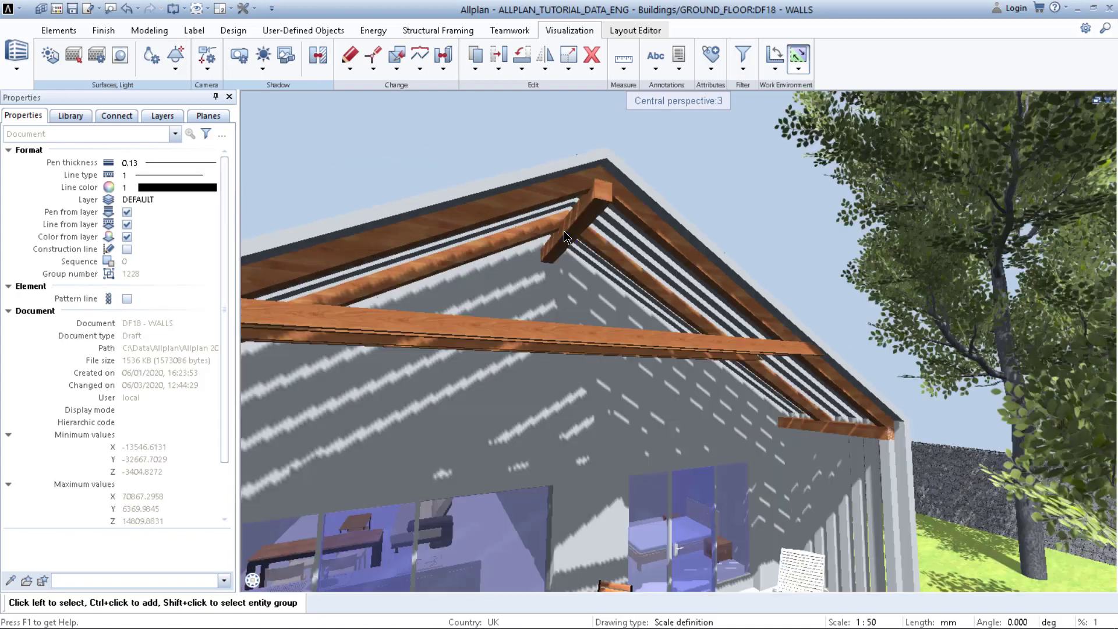
pyautogui.moveTo(521, 344); pyautogui.dragTo(596, 332, button='middle')
pyautogui.scroll(-1, 567, 320)
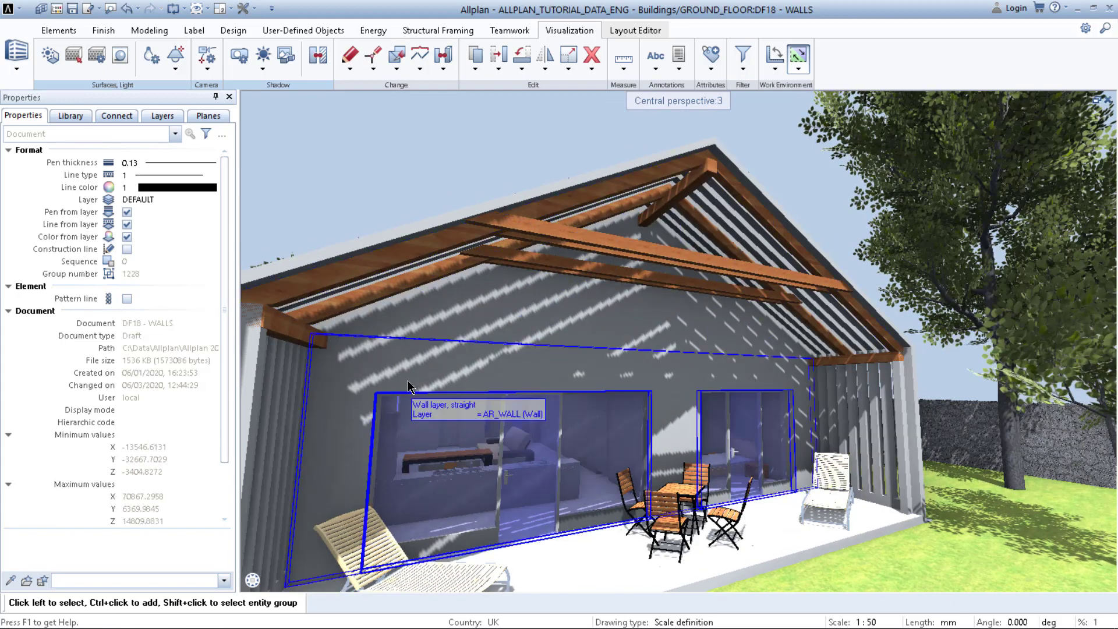
pyautogui.moveTo(406, 380); pyautogui.dragTo(499, 322, button='middle')
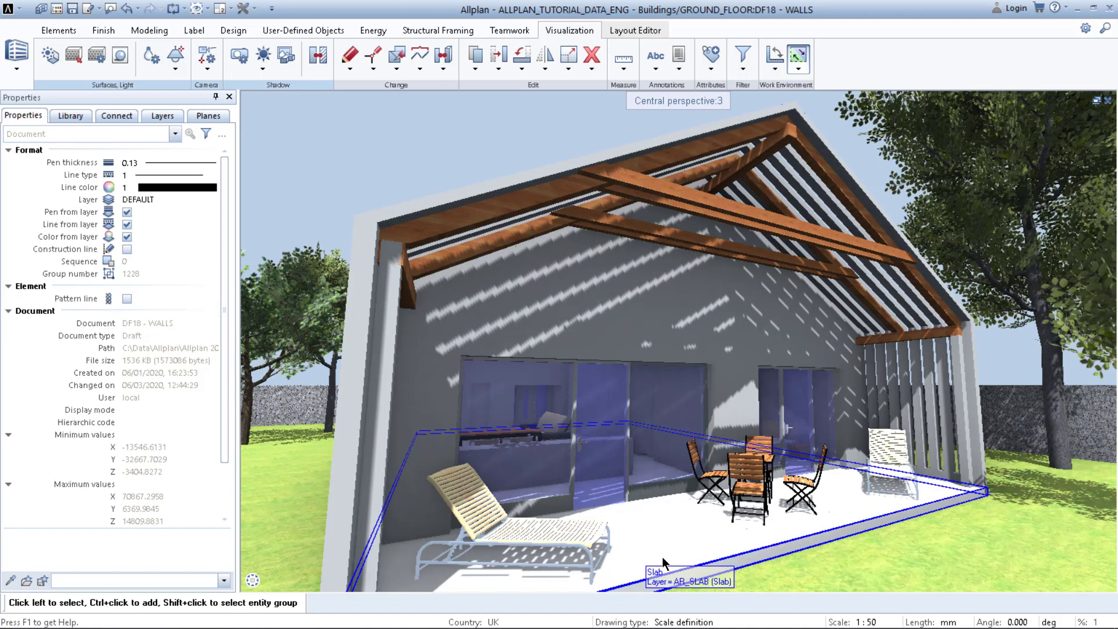
pyautogui.moveTo(690, 520); pyautogui.dragTo(652, 473, button='middle')
pyautogui.moveTo(900, 581)
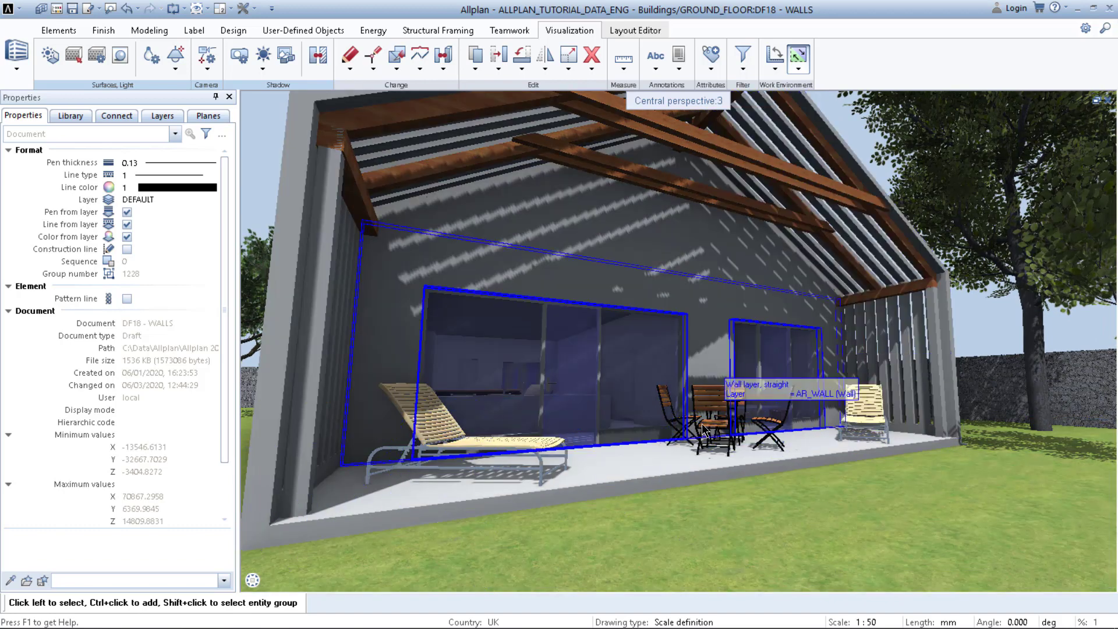
pyautogui.click(309, 581)
pyautogui.moveTo(685, 519); pyautogui.dragTo(580, 417)
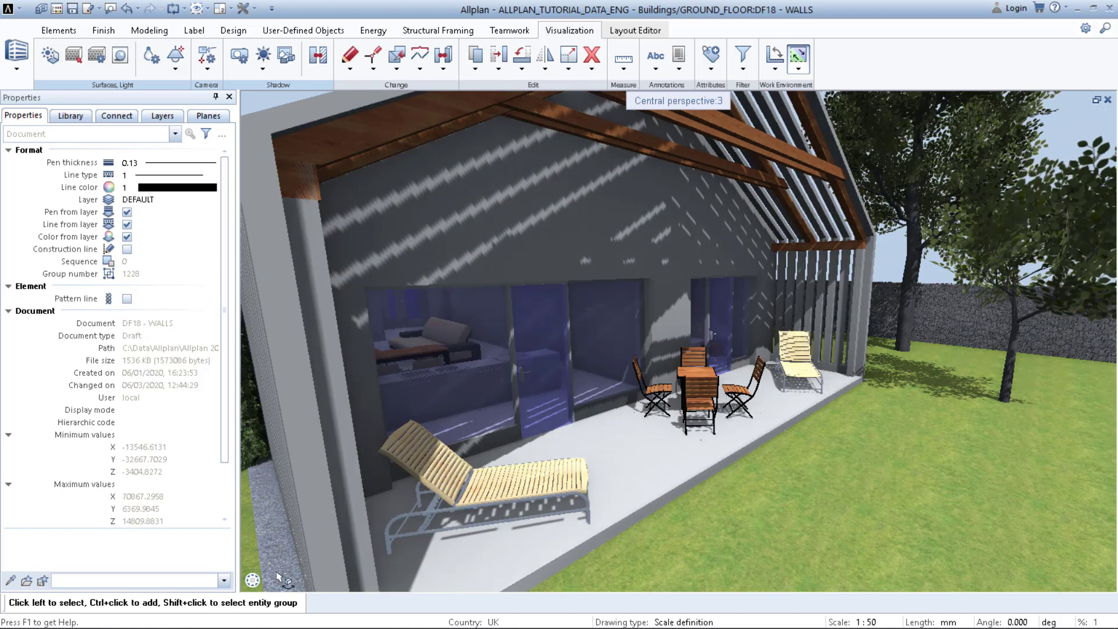
pyautogui.moveTo(317, 585)
# Assign Natural_Stone_Pavers_01.surf from the Office natural stone floors in 30YearEdition Materials to the terrace slab as a custom surface
pyautogui.click(71, 57)
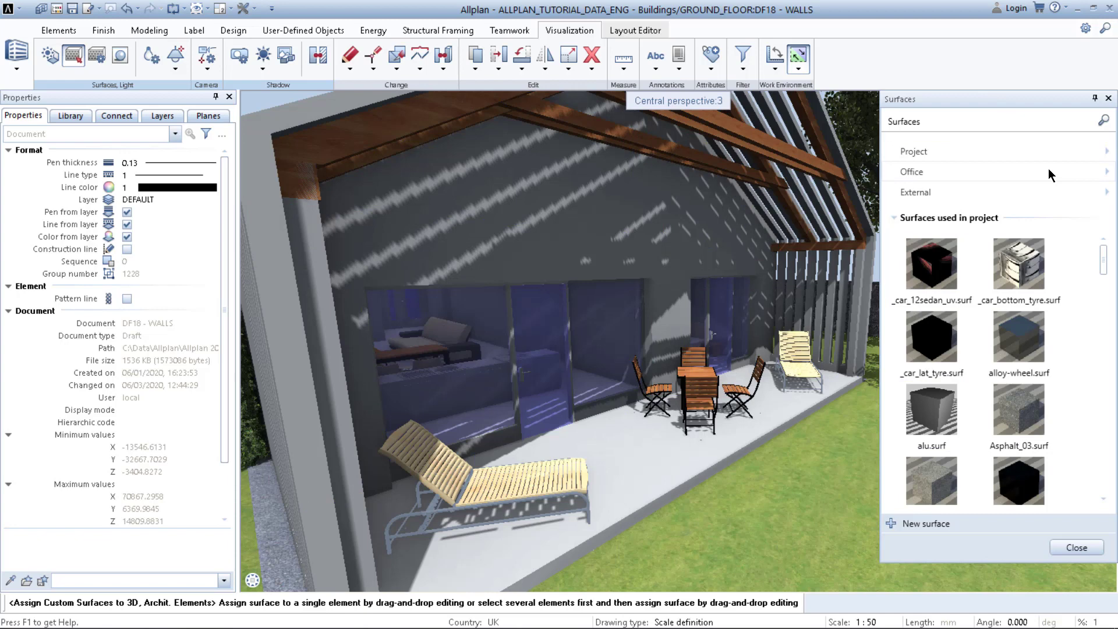
pyautogui.scroll(-3, 1042, 289)
pyautogui.scroll(-2, 1042, 289)
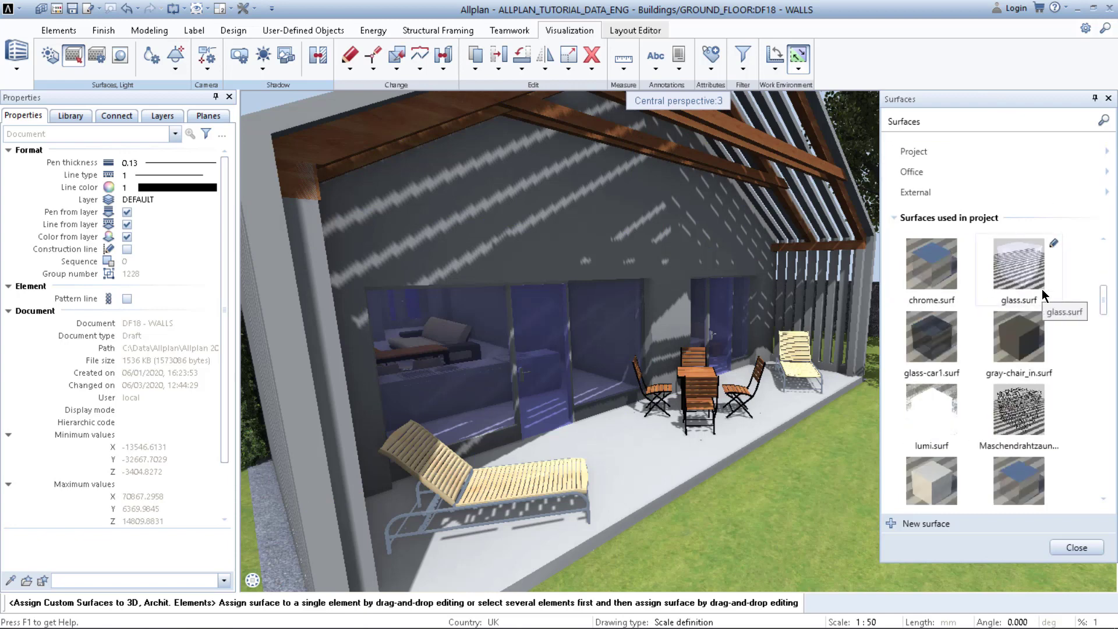
pyautogui.scroll(6, 1042, 288)
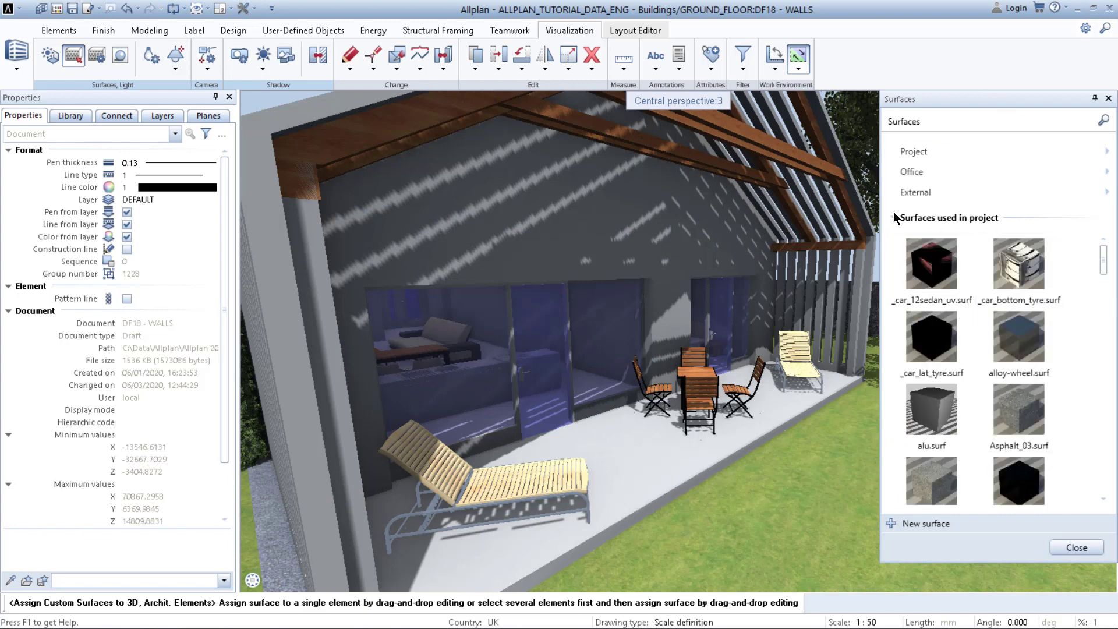
pyautogui.click(935, 173)
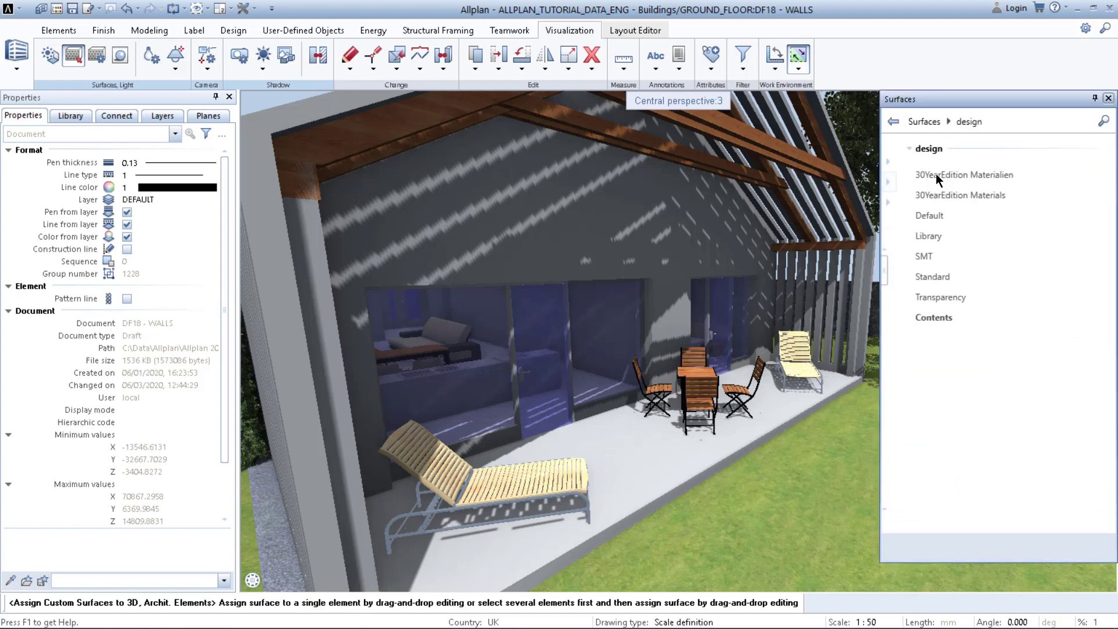
pyautogui.click(935, 195)
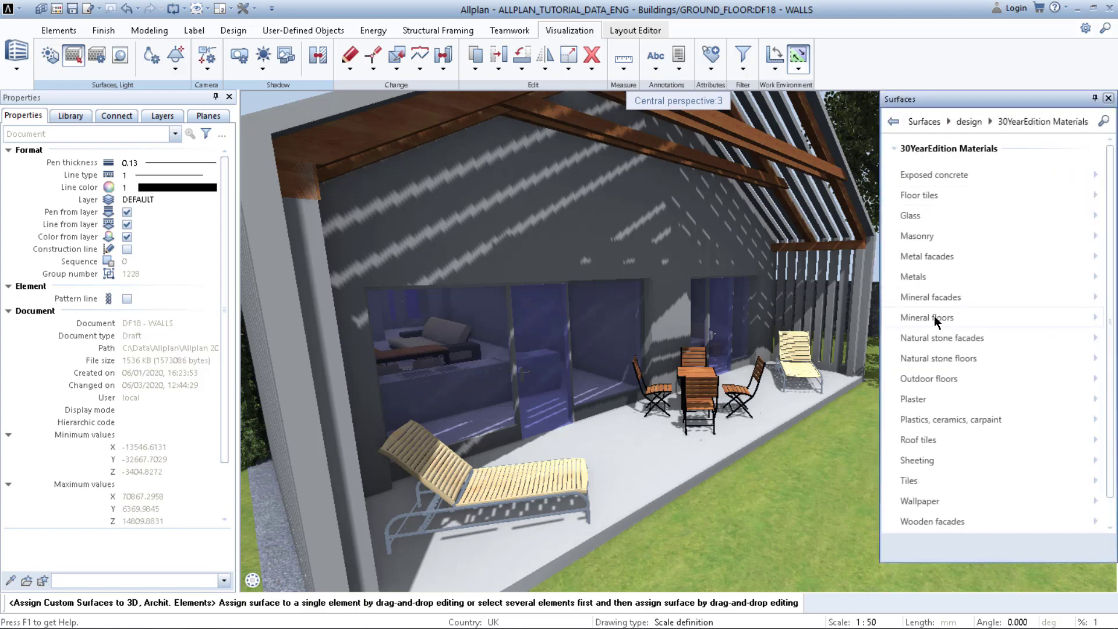
pyautogui.click(937, 359)
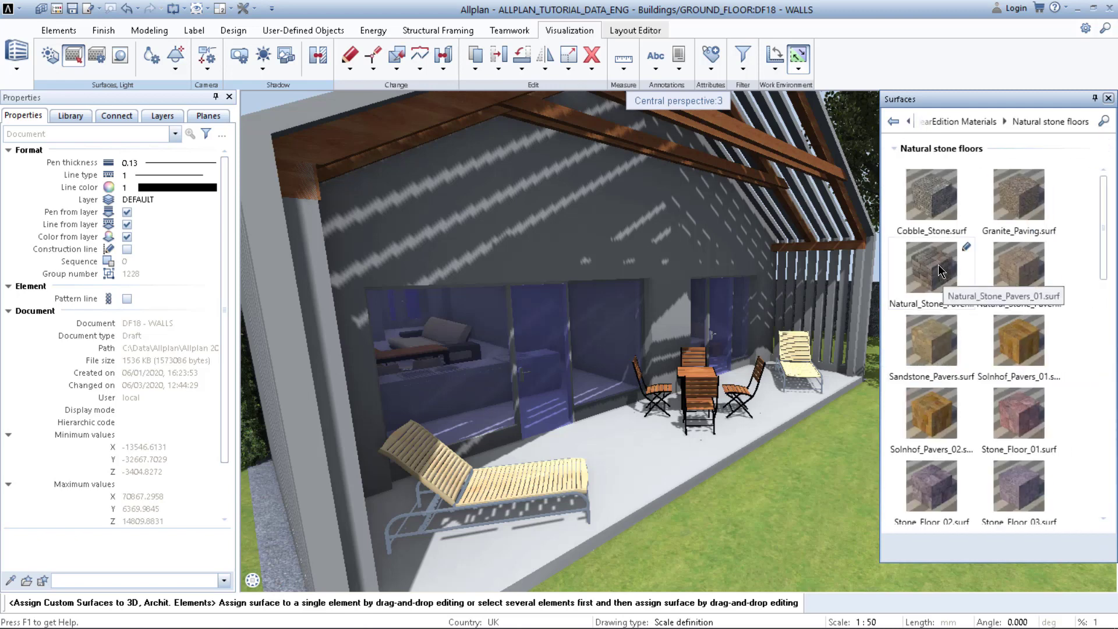
pyautogui.moveTo(938, 264); pyautogui.dragTo(632, 463)
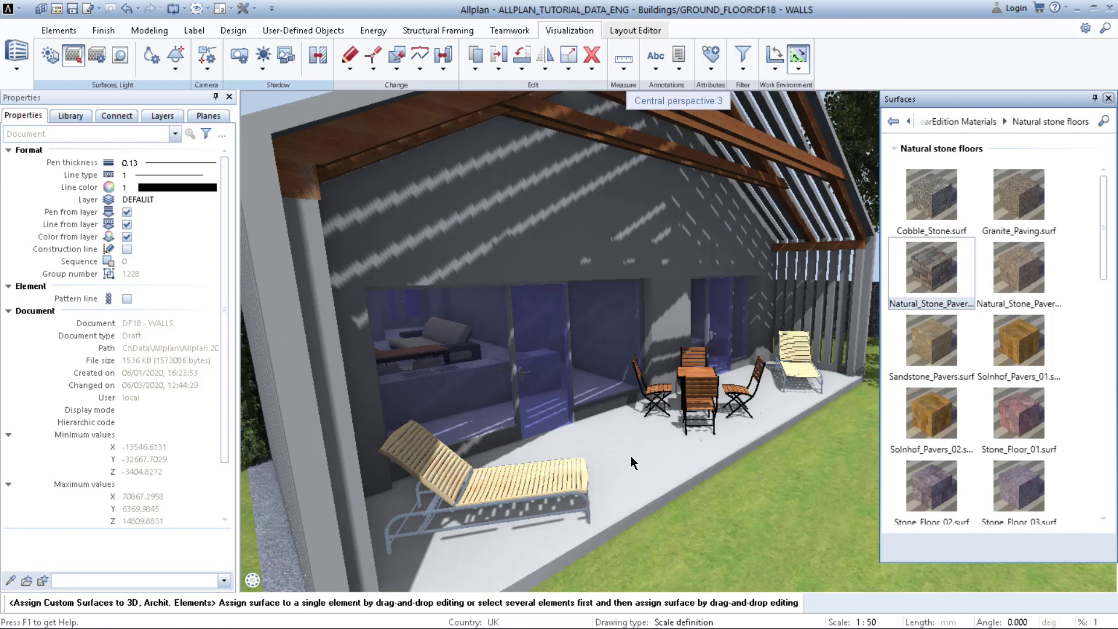
pyautogui.scroll(-3, 632, 457)
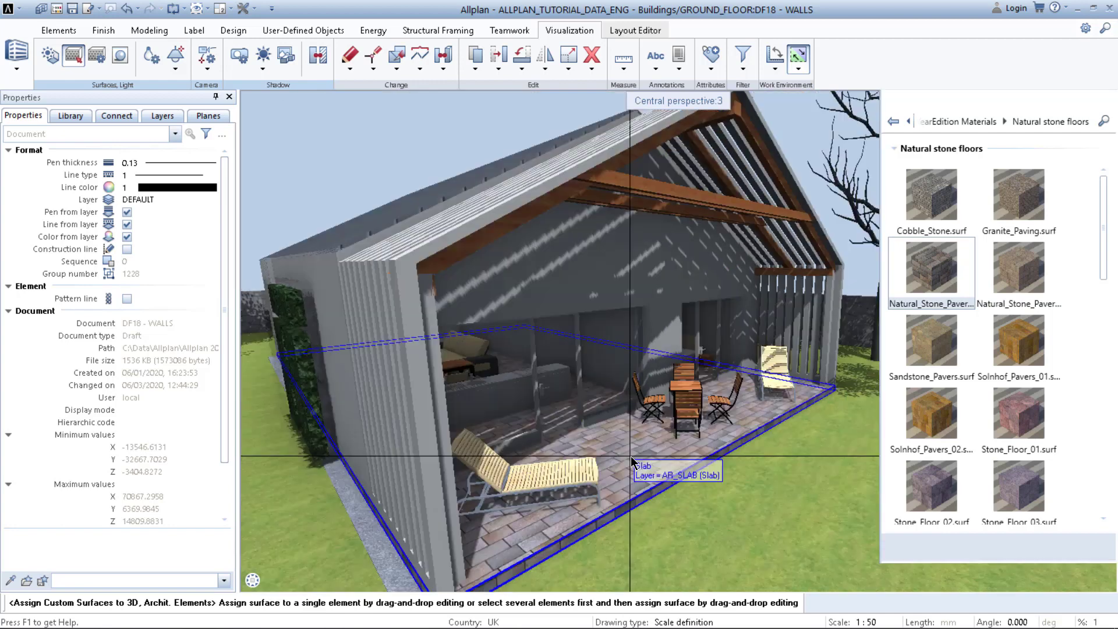
pyautogui.keyDown('shift'); pyautogui.moveTo(663, 455); pyautogui.dragTo(651, 437, button='middle'); pyautogui.keyUp('shift')
pyautogui.scroll(-2, 623, 376)
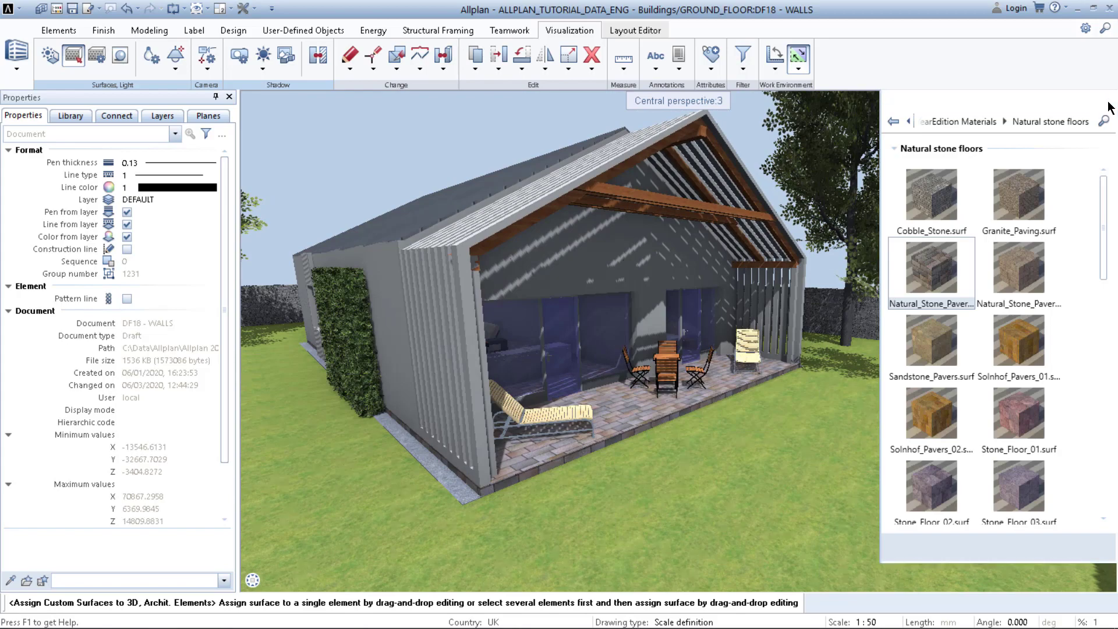
pyautogui.click(1107, 97)
pyautogui.click(305, 580)
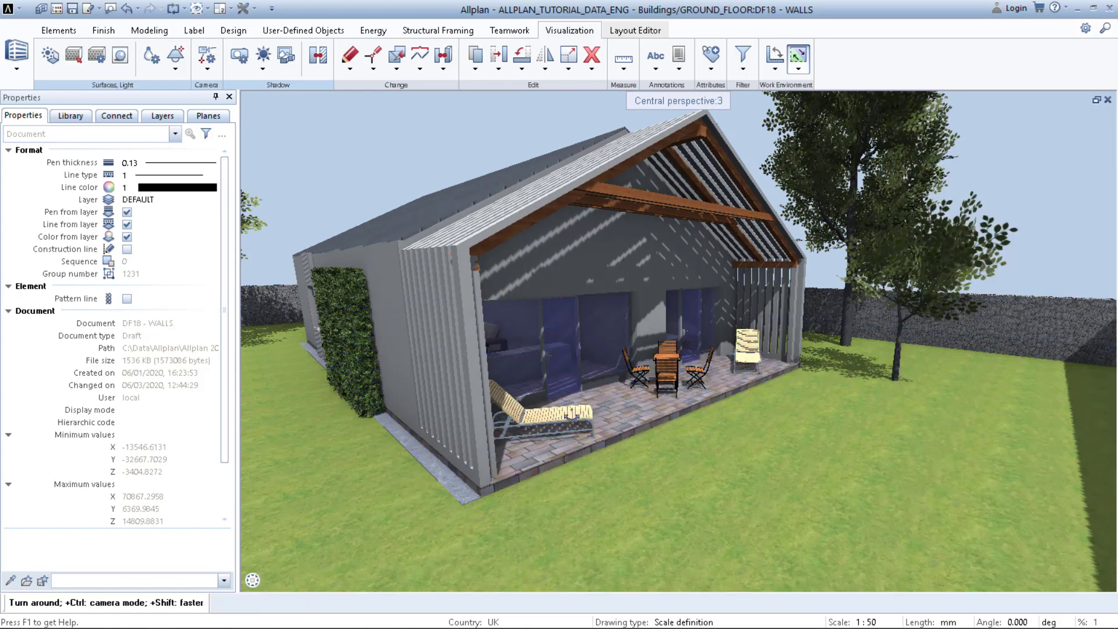
pyautogui.moveTo(618, 358); pyautogui.dragTo(598, 377)
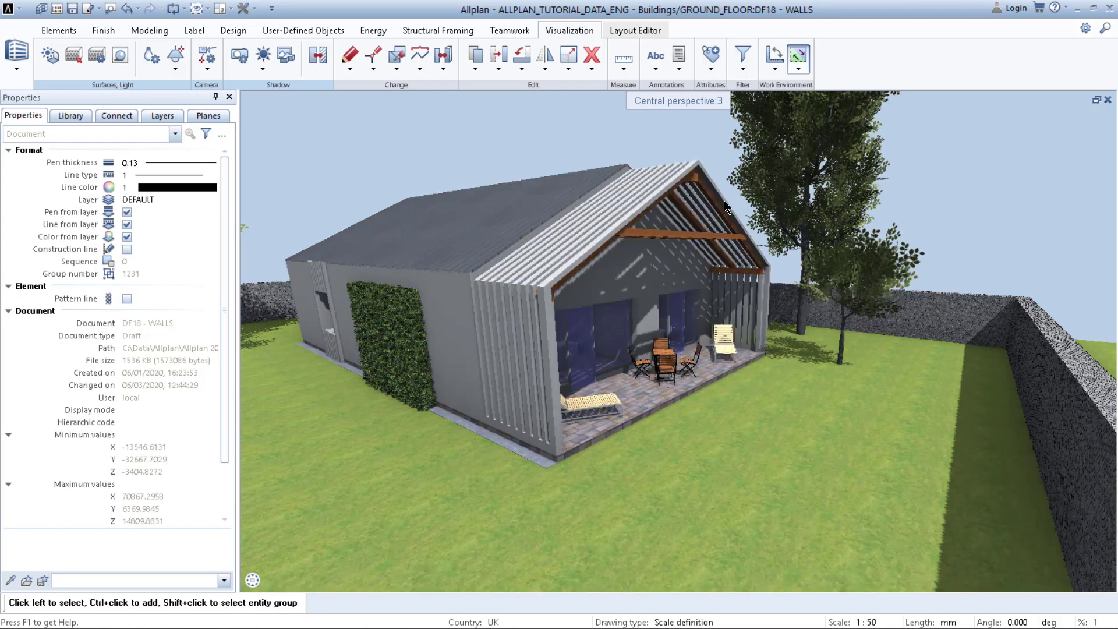
pyautogui.click(760, 317)
pyautogui.scroll(3, 759, 315)
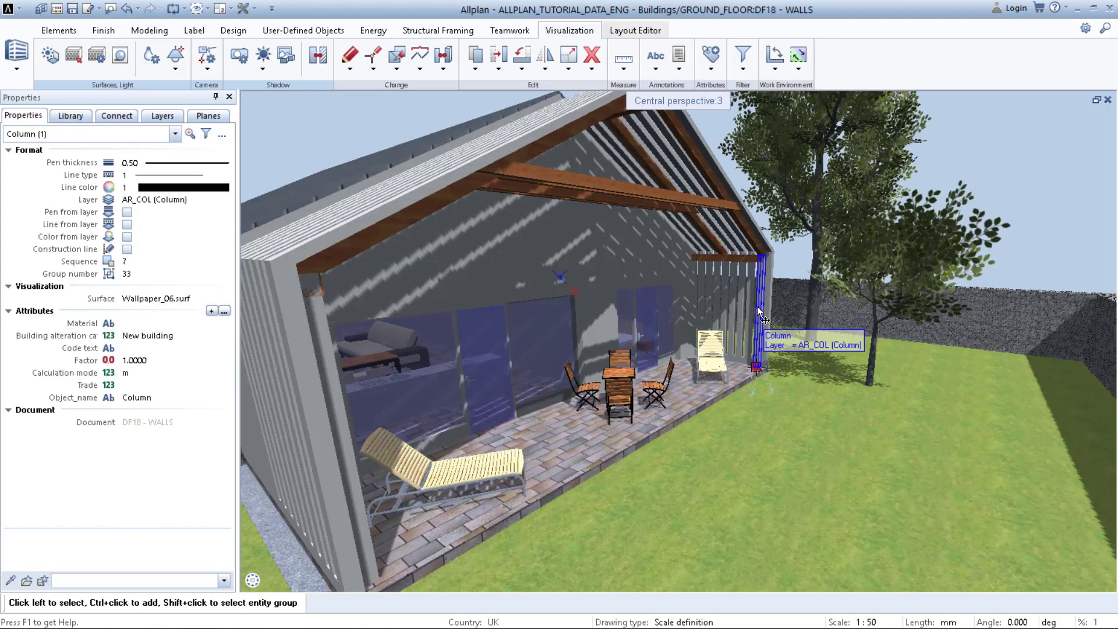
pyautogui.keyDown('ctrl'); pyautogui.click(756, 317); pyautogui.keyUp('ctrl')
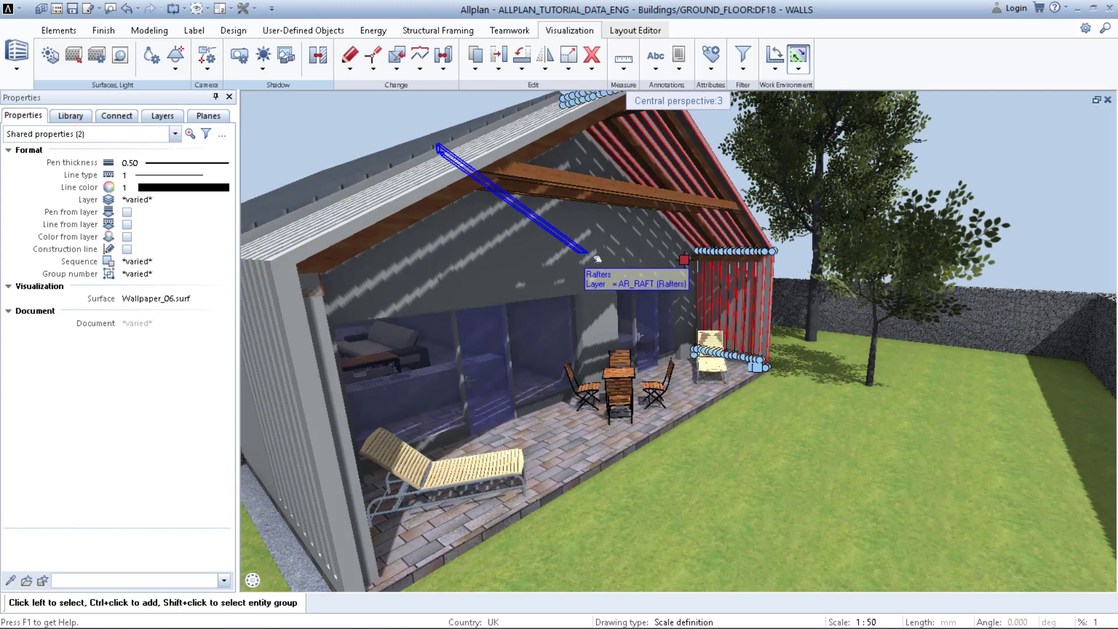
pyautogui.keyDown('shift'); pyautogui.moveTo(596, 259); pyautogui.dragTo(452, 302, button='middle'); pyautogui.keyUp('shift')
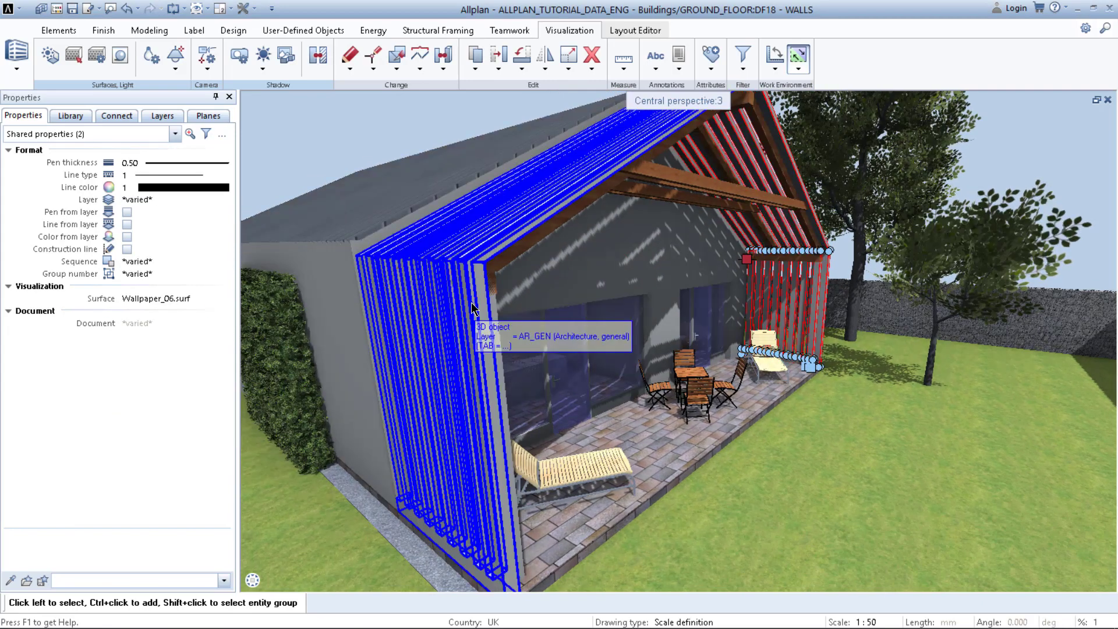
pyautogui.keyDown('ctrl'); pyautogui.click(472, 308); pyautogui.keyUp('ctrl')
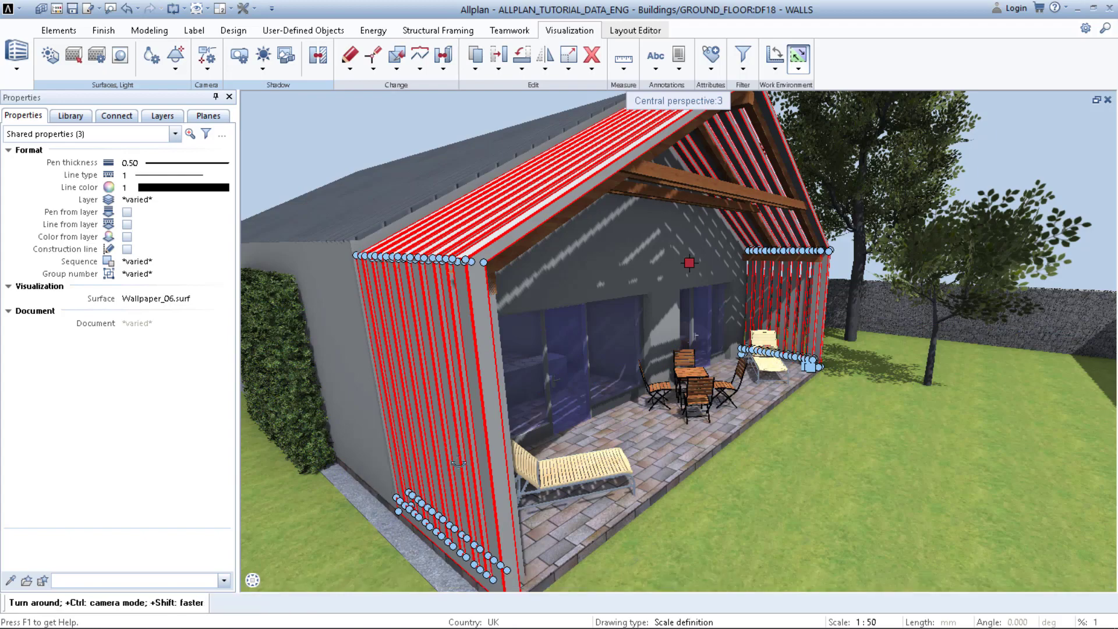
pyautogui.keyDown('shift'); pyautogui.moveTo(459, 464); pyautogui.dragTo(302, 472, button='middle'); pyautogui.keyUp('shift')
pyautogui.moveTo(296, 577)
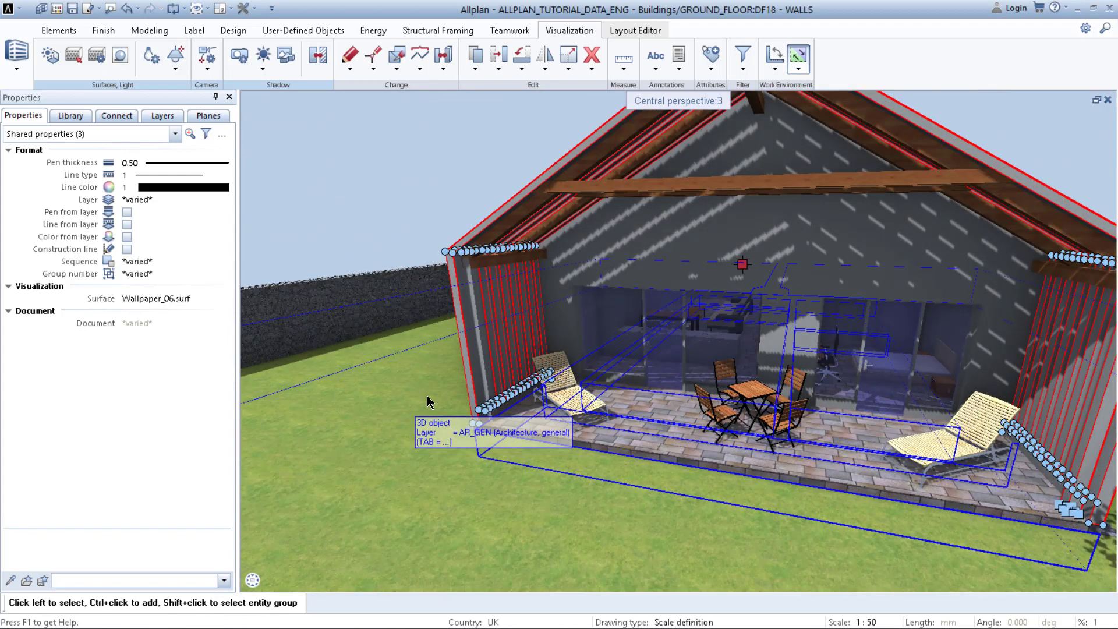
pyautogui.click(478, 372)
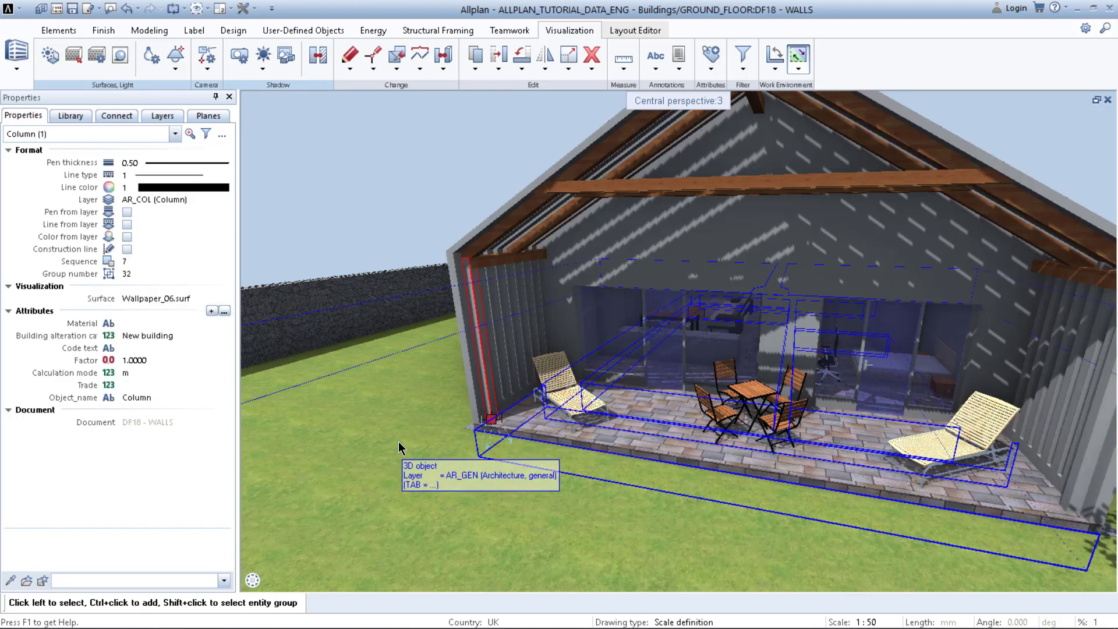
# Select the slatted 3D frames and corner columns on both sides of the veranda together
pyautogui.click(476, 413)
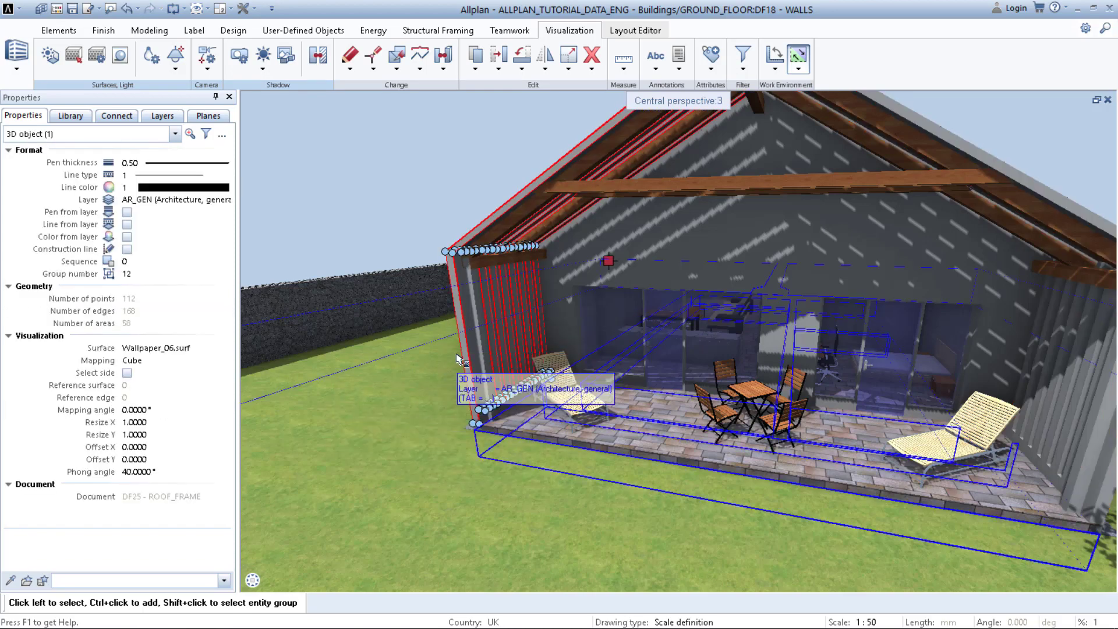
pyautogui.keyDown('ctrl'); pyautogui.click(485, 349); pyautogui.keyUp('ctrl')
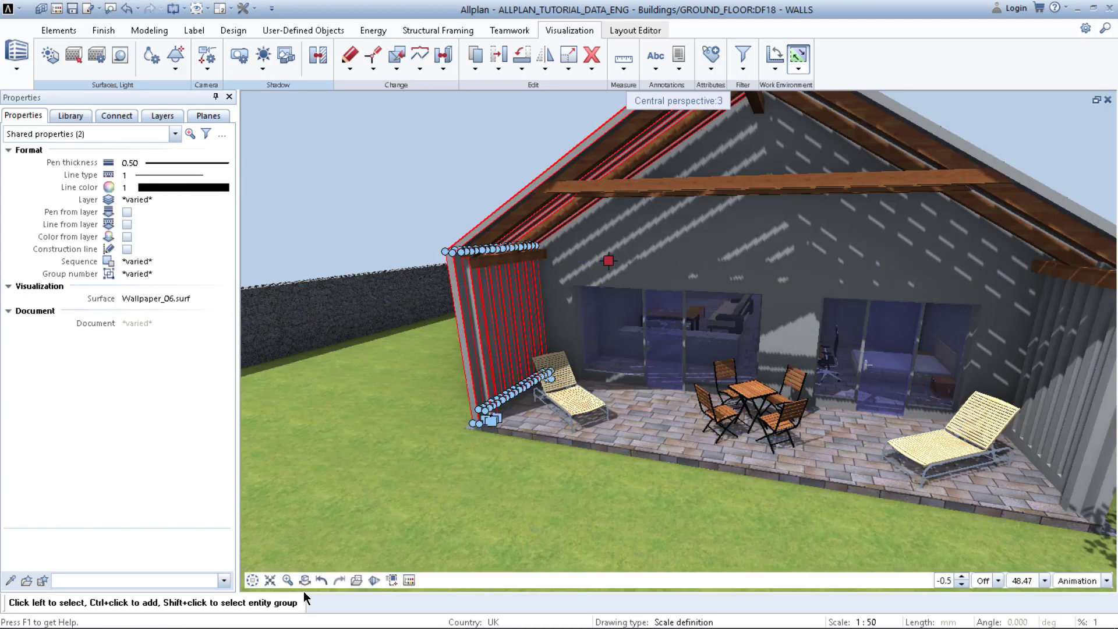
pyautogui.click(305, 581)
pyautogui.moveTo(634, 361); pyautogui.dragTo(861, 318)
pyautogui.moveTo(320, 581)
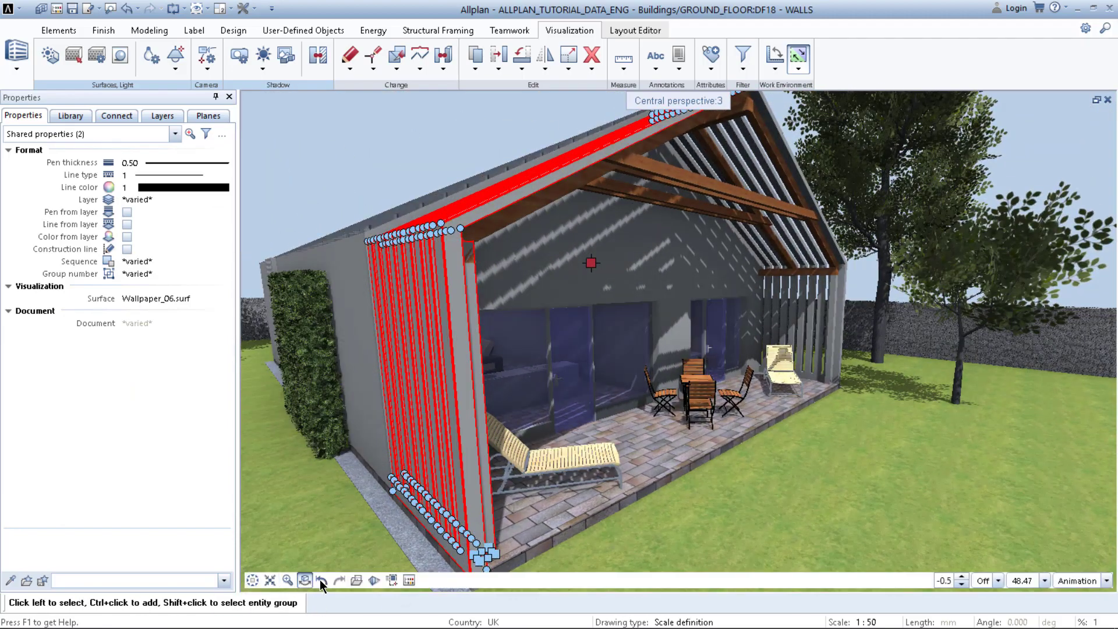
pyautogui.keyDown('ctrl'); pyautogui.click(823, 327); pyautogui.keyUp('ctrl')
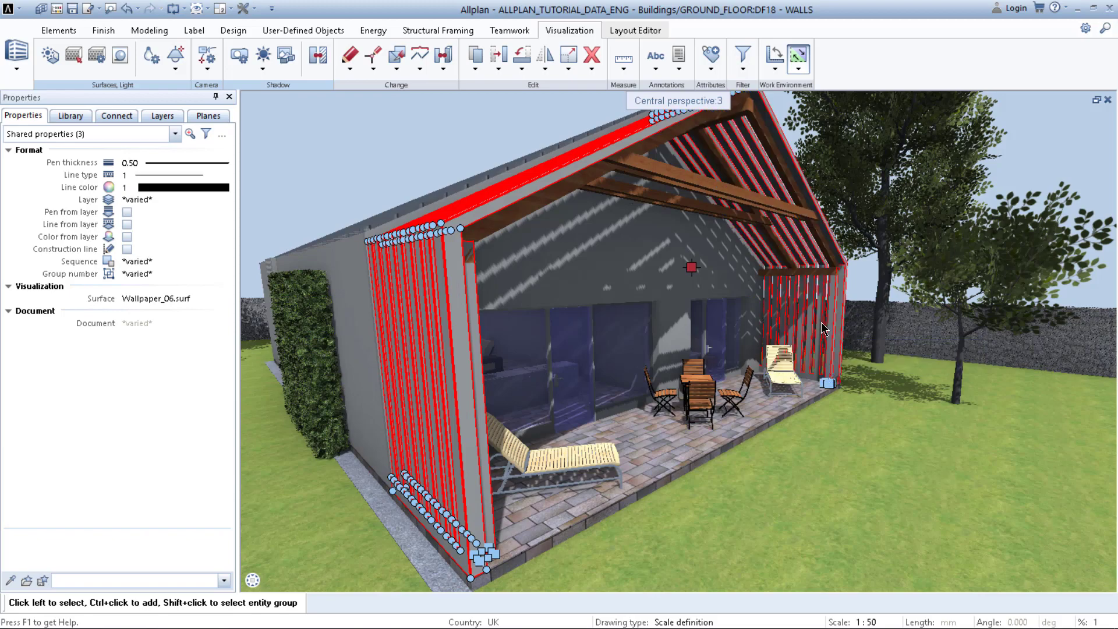
pyautogui.scroll(-3, 627, 328)
# Add the slat group around the window in the hedge-covered side wall to the selection
pyautogui.click(305, 580)
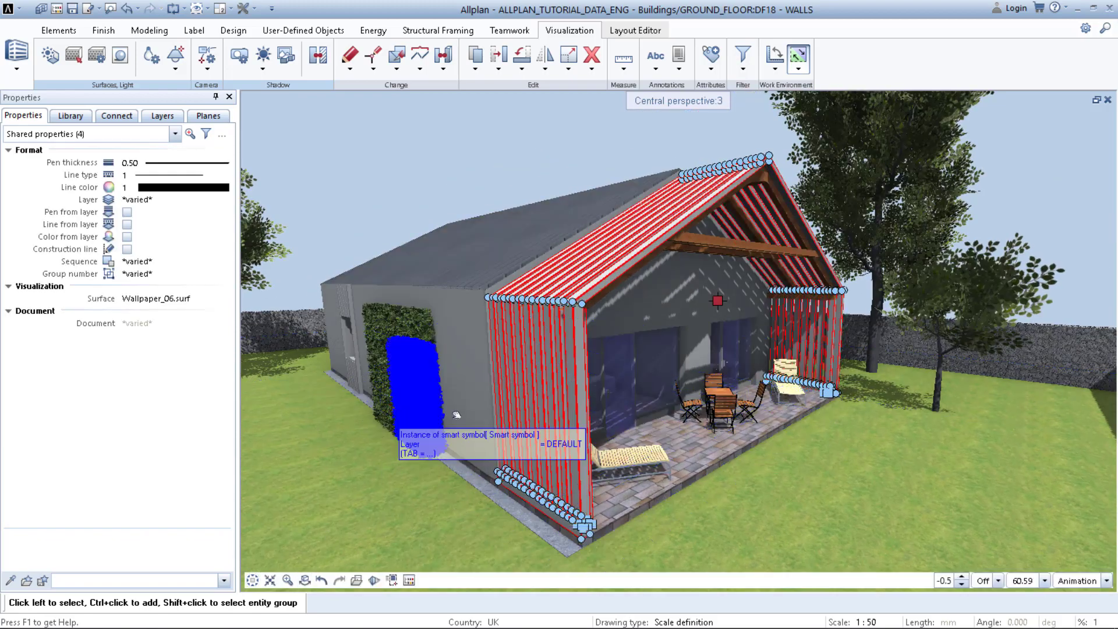
pyautogui.moveTo(456, 414); pyautogui.dragTo(617, 395, button='middle')
pyautogui.click(305, 581)
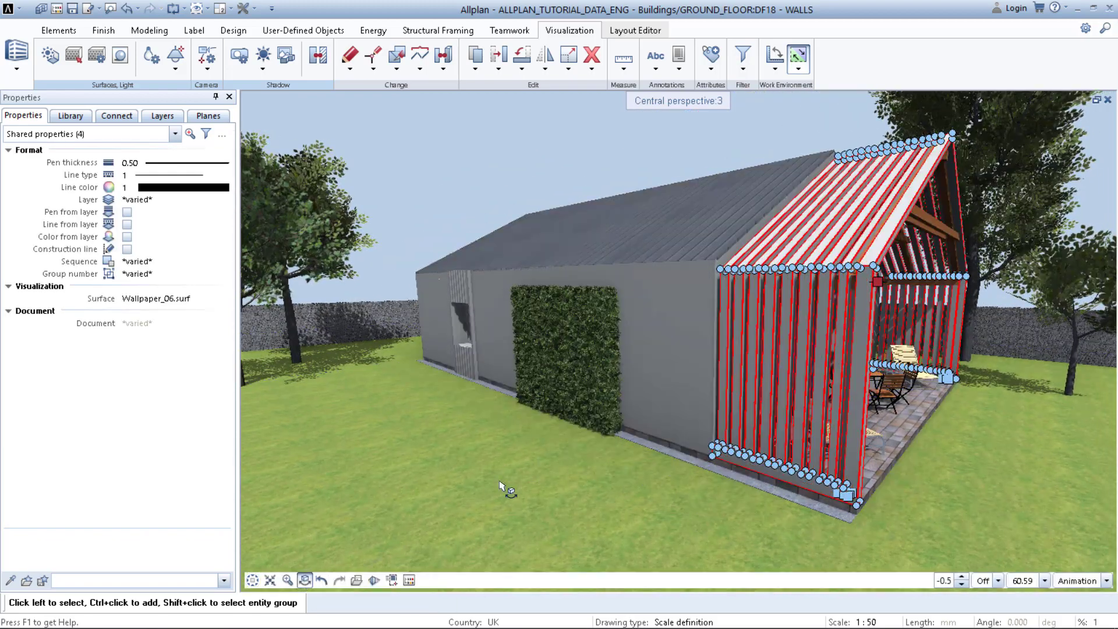
pyautogui.moveTo(500, 486); pyautogui.dragTo(362, 535)
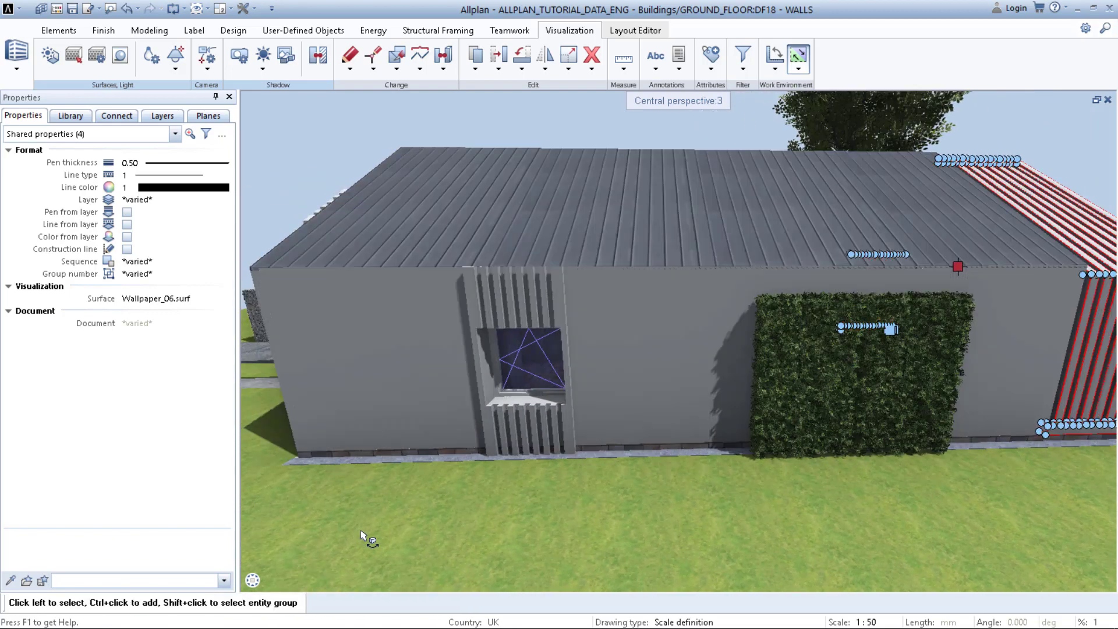
pyautogui.click(307, 580)
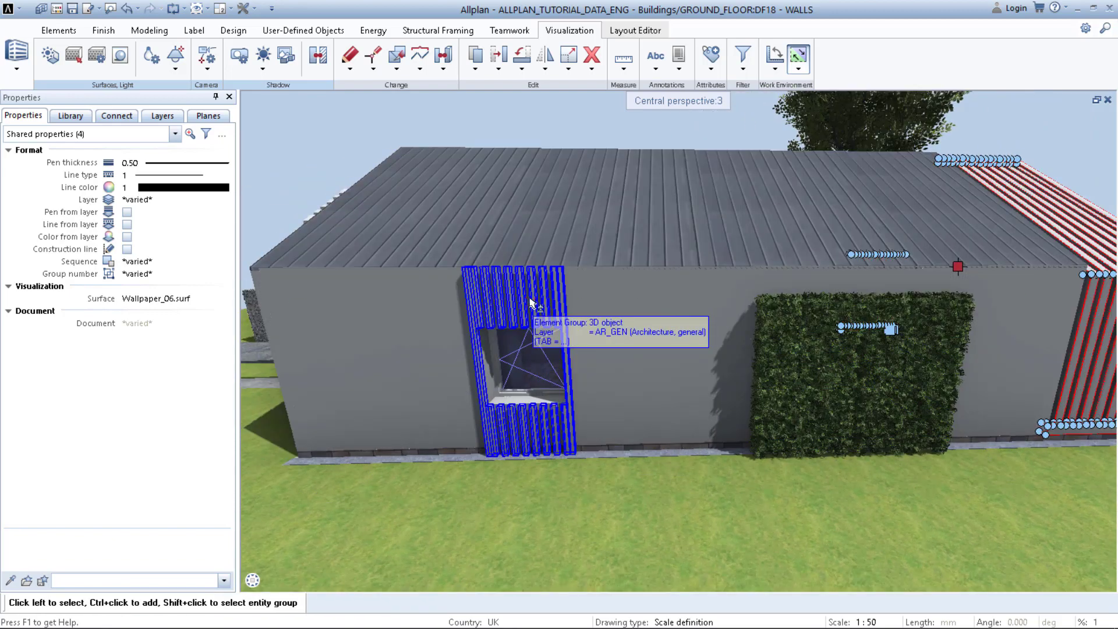
pyautogui.click(537, 307)
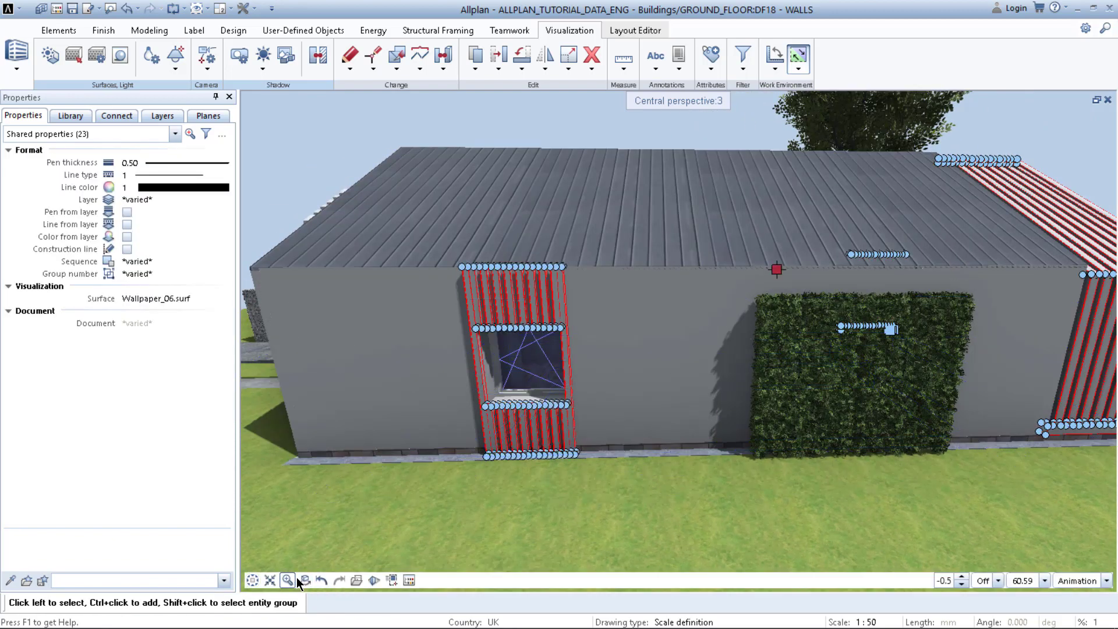
# Add the slats beside the front entrance and around the windows of the opposite long facade to the selection
pyautogui.click(304, 580)
pyautogui.moveTo(457, 505)
pyautogui.mouseDown()
pyautogui.moveTo(584, 345)
pyautogui.moveTo(669, 355)
pyautogui.mouseUp()
pyautogui.scroll(-5, 583, 344)
pyautogui.moveTo(378, 378); pyautogui.dragTo(509, 387)
pyautogui.moveTo(326, 416); pyautogui.dragTo(466, 418)
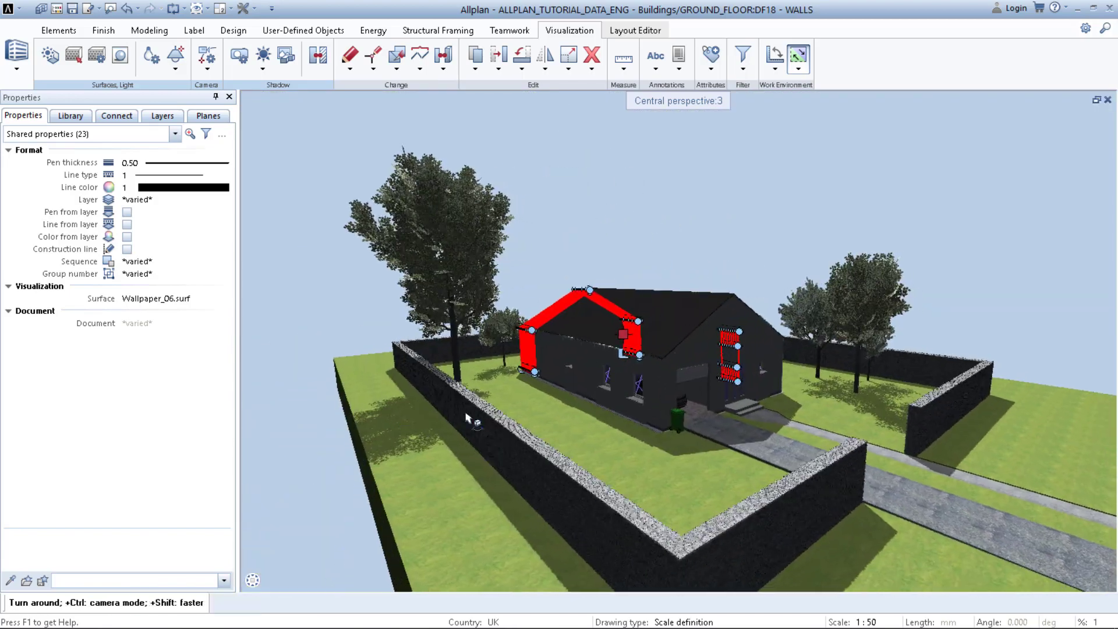
pyautogui.scroll(5, 466, 418)
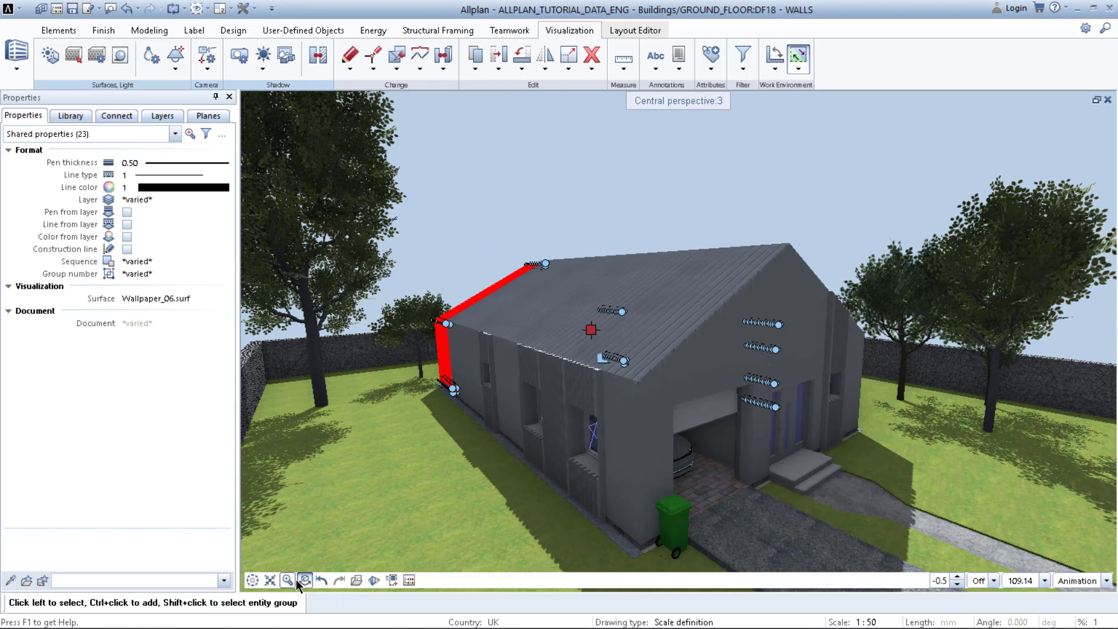
pyautogui.keyDown('ctrl'); pyautogui.click(834, 330); pyautogui.keyUp('ctrl')
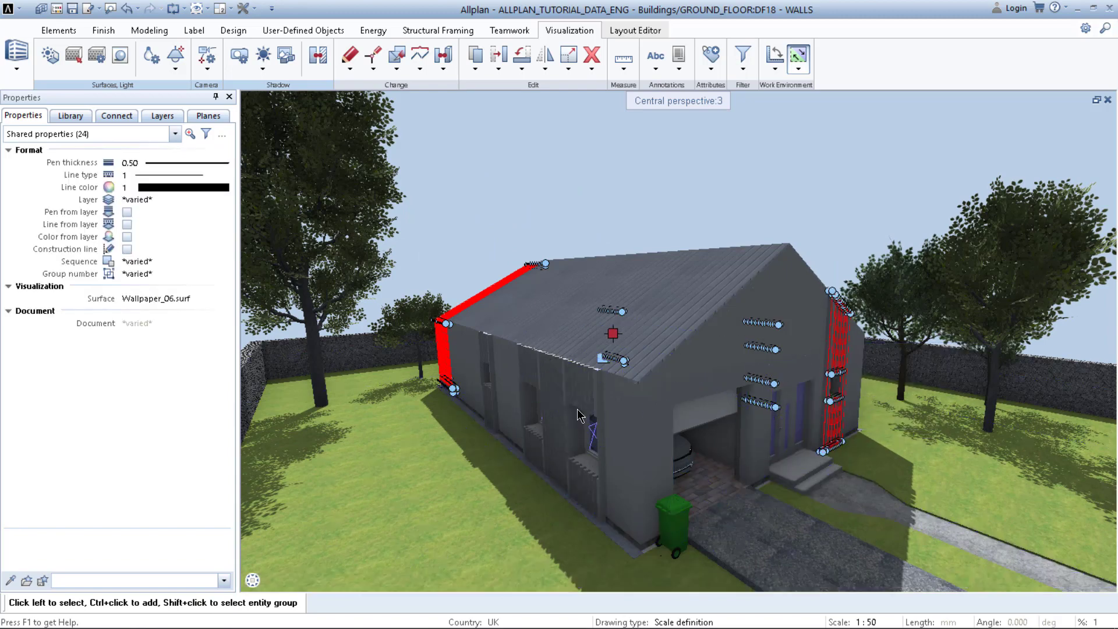
pyautogui.keyDown('ctrl'); pyautogui.click(575, 398); pyautogui.keyUp('ctrl')
pyautogui.keyDown('ctrl'); pyautogui.click(489, 364); pyautogui.keyUp('ctrl')
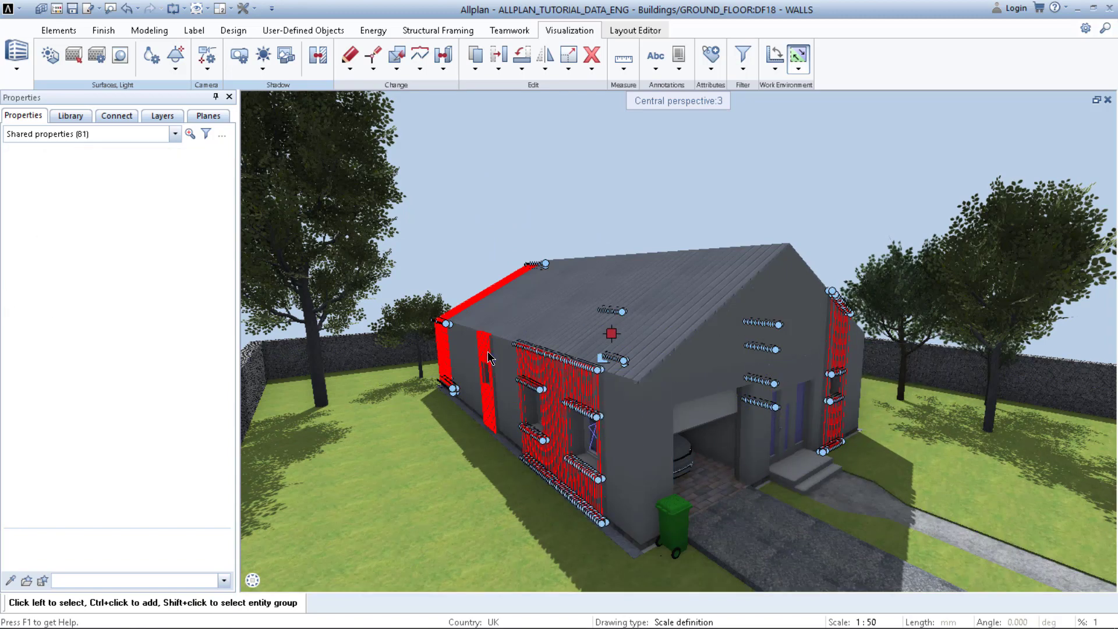
# Set the surface of all selected slats and columns to material chair b seating from the surfaces used in the project
pyautogui.moveTo(294, 581)
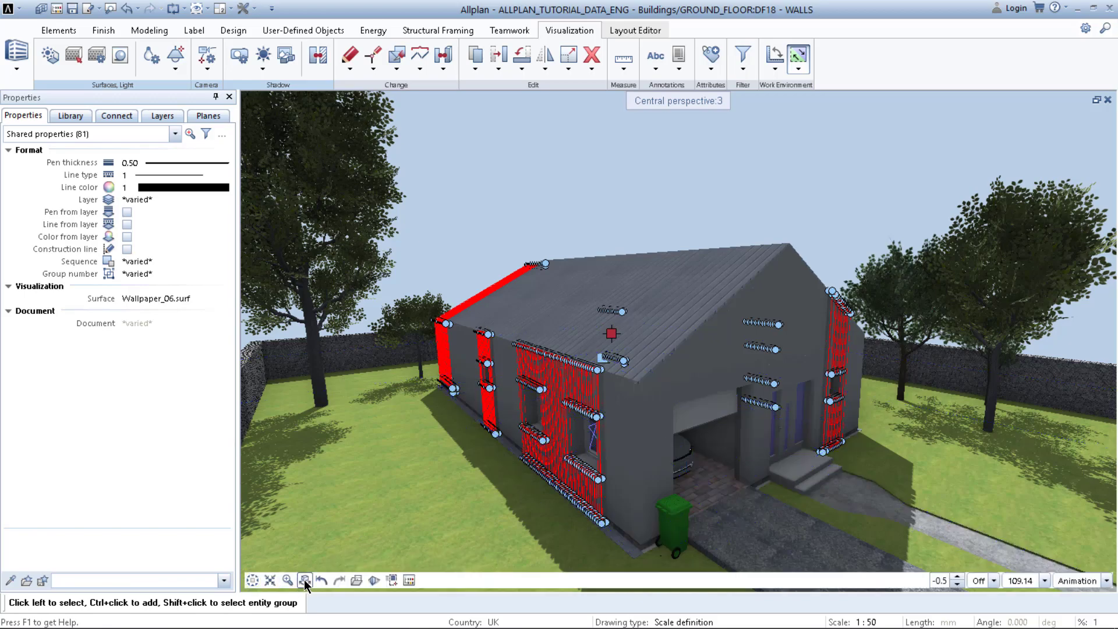
pyautogui.moveTo(778, 366); pyautogui.dragTo(31, 310)
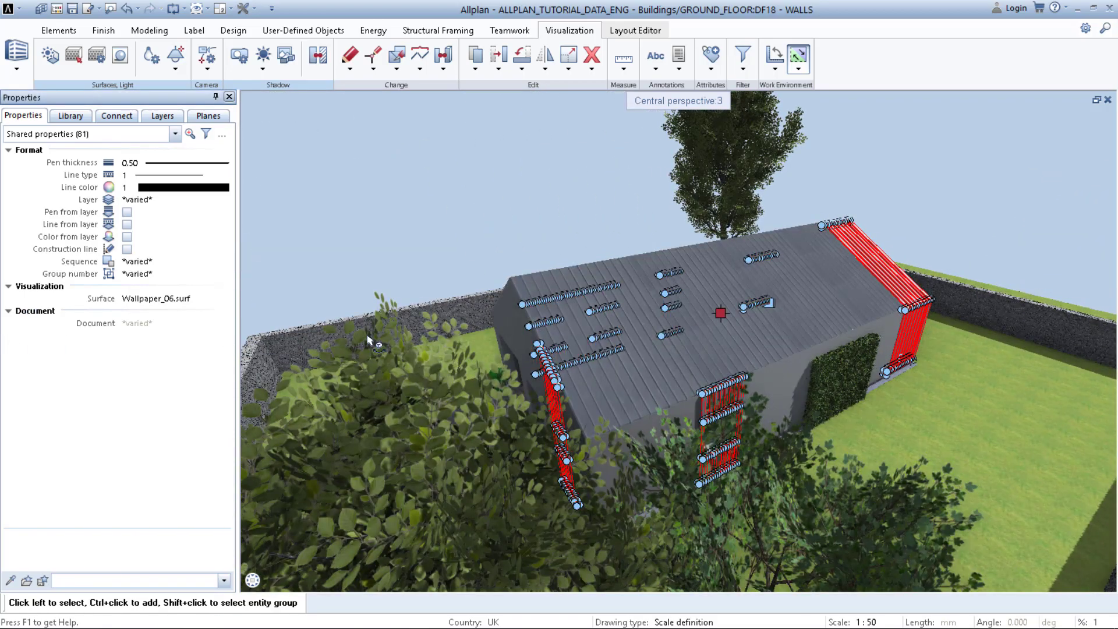
pyautogui.moveTo(431, 313); pyautogui.dragTo(851, 420)
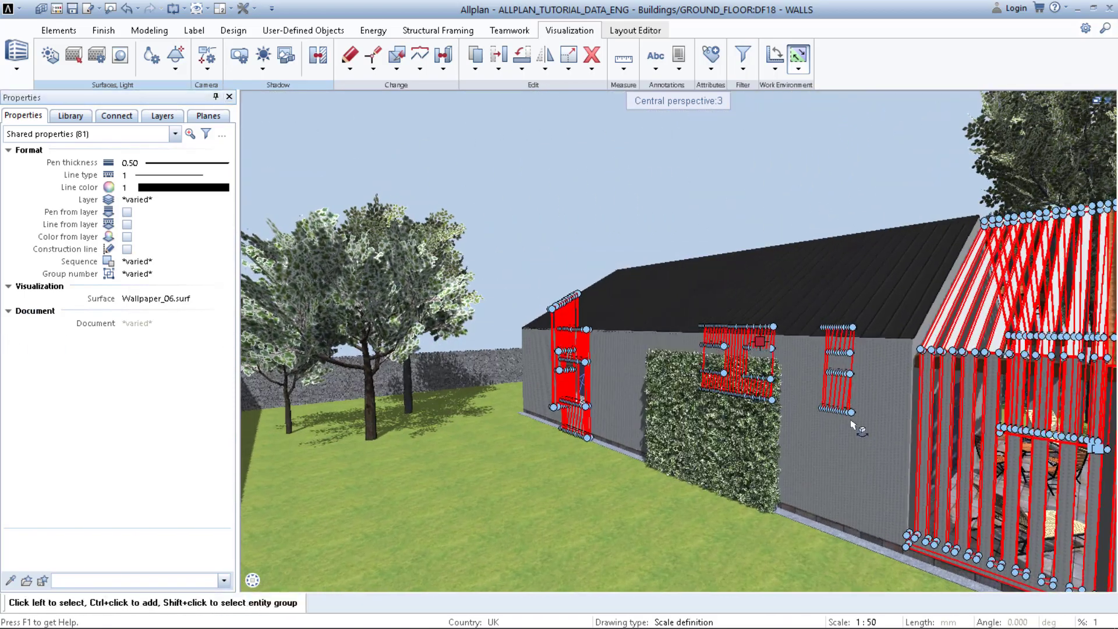
pyautogui.moveTo(853, 425); pyautogui.dragTo(698, 405, button='middle')
pyautogui.moveTo(699, 405); pyautogui.dragTo(707, 431, button='right')
pyautogui.moveTo(757, 428); pyautogui.dragTo(715, 414)
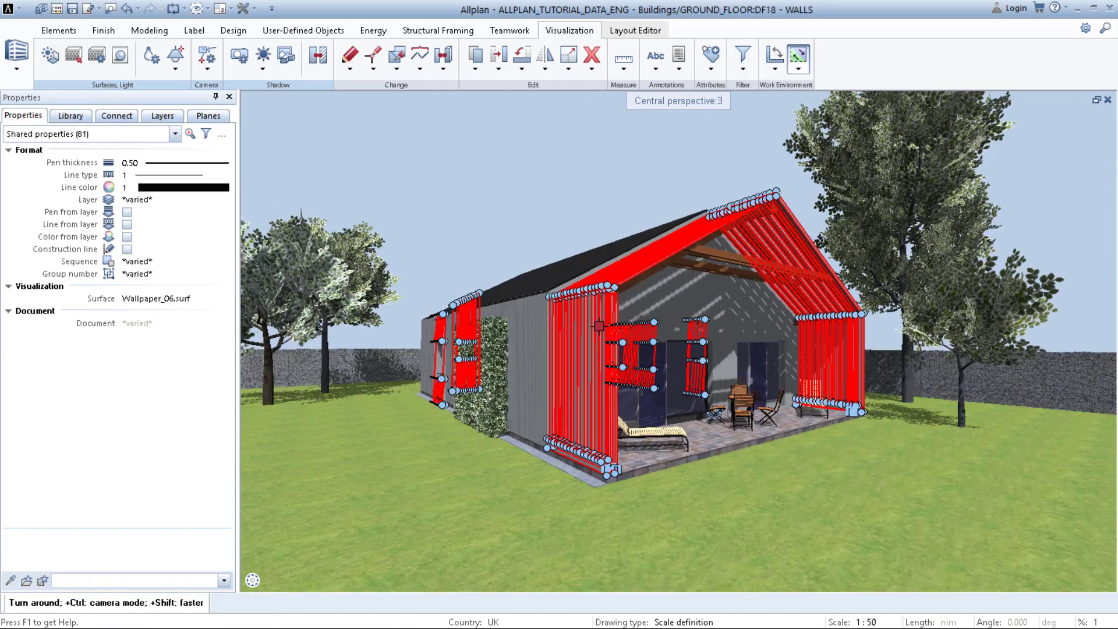
pyautogui.moveTo(309, 581)
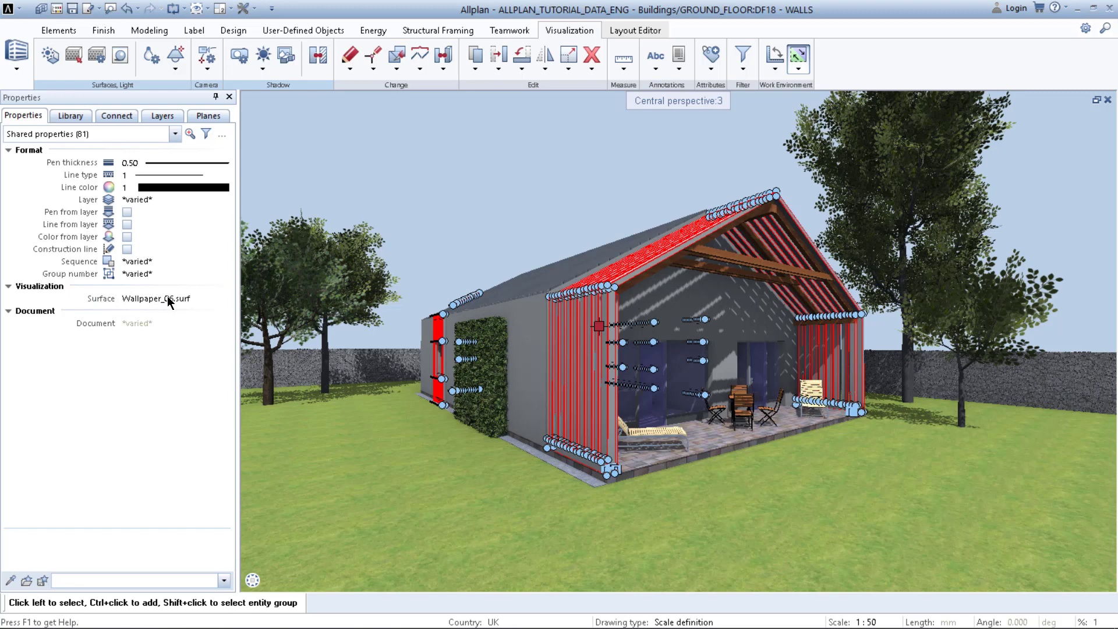
pyautogui.click(169, 299)
pyautogui.click(226, 299)
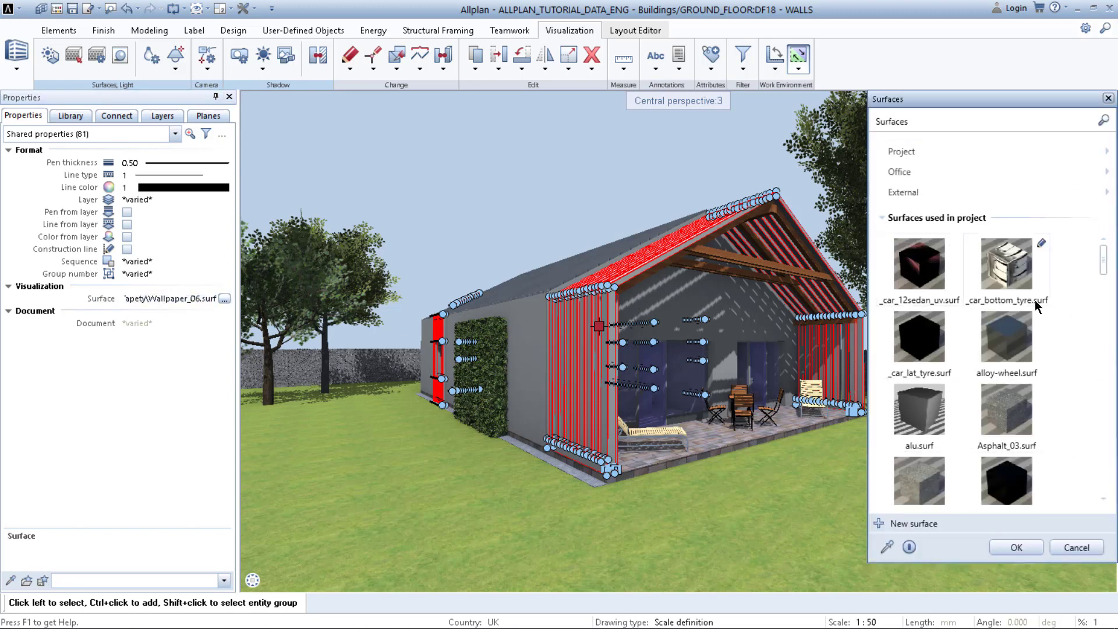
pyautogui.scroll(-5, 1035, 299)
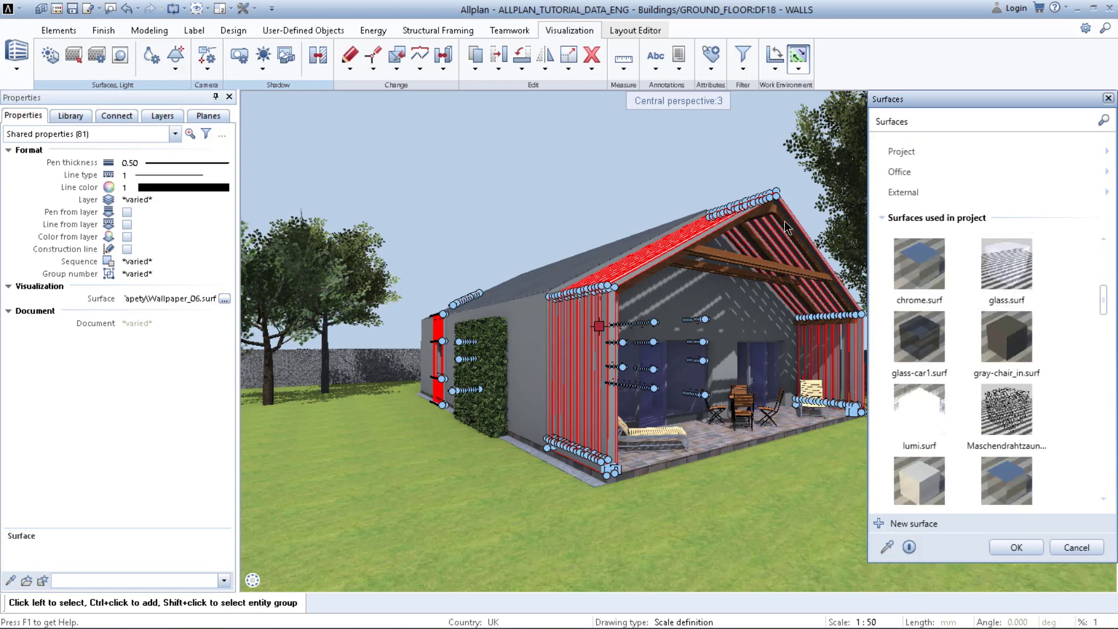
pyautogui.scroll(-2, 990, 294)
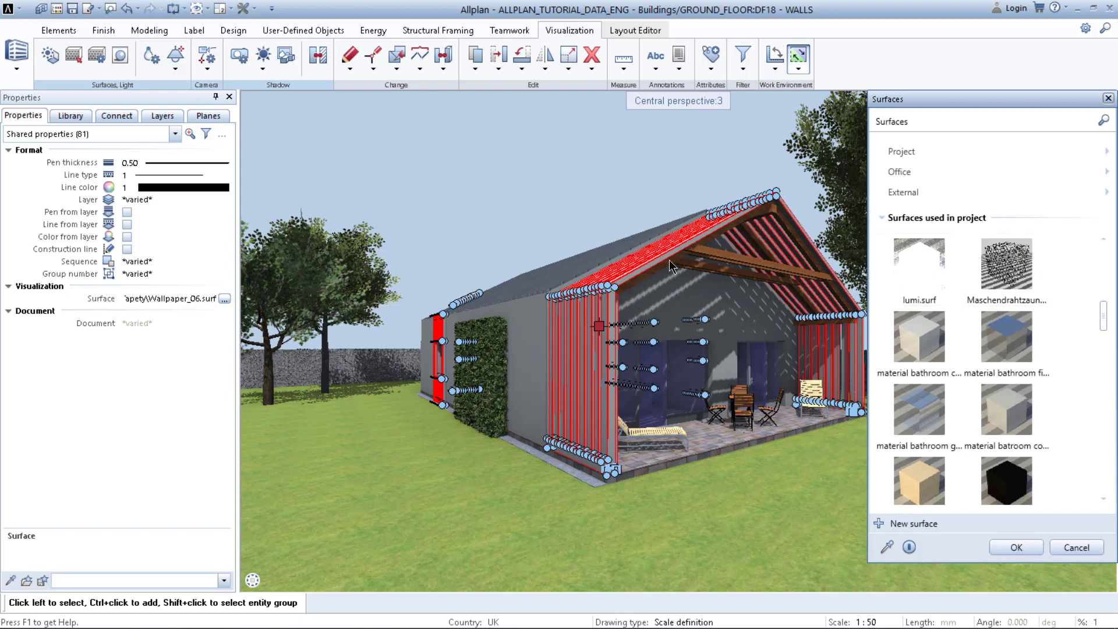
pyautogui.scroll(-4, 999, 302)
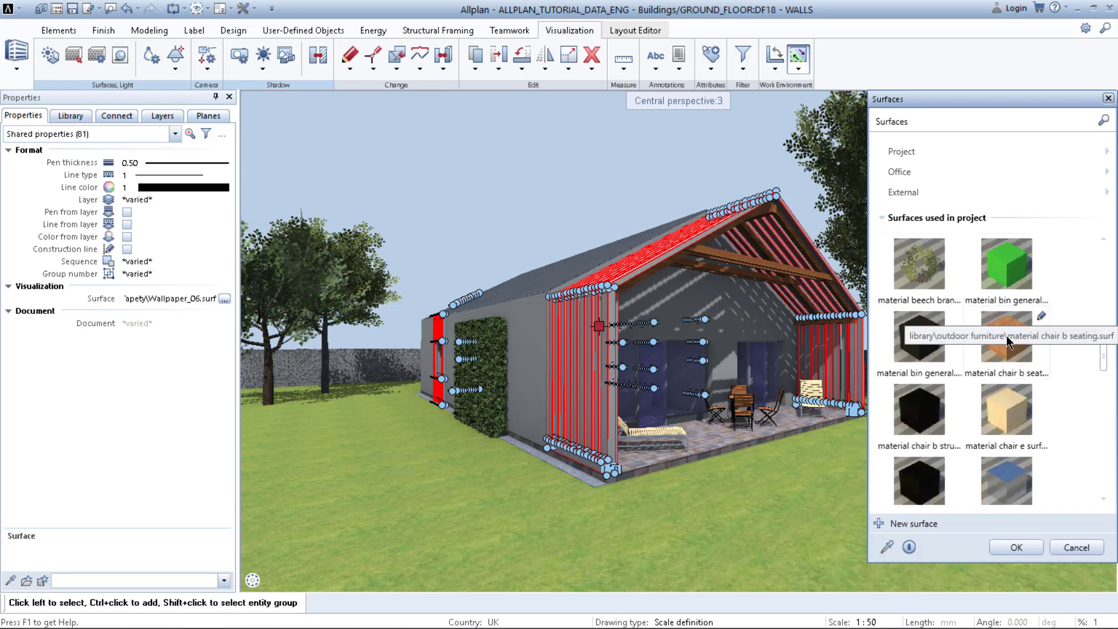
pyautogui.click(1011, 357)
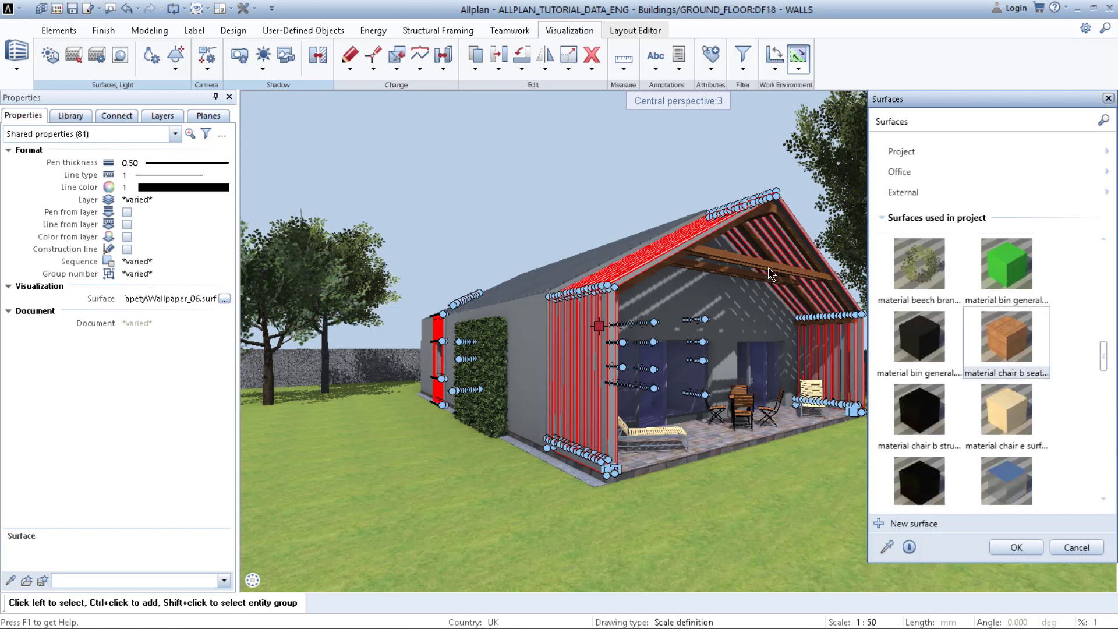
pyautogui.click(1012, 543)
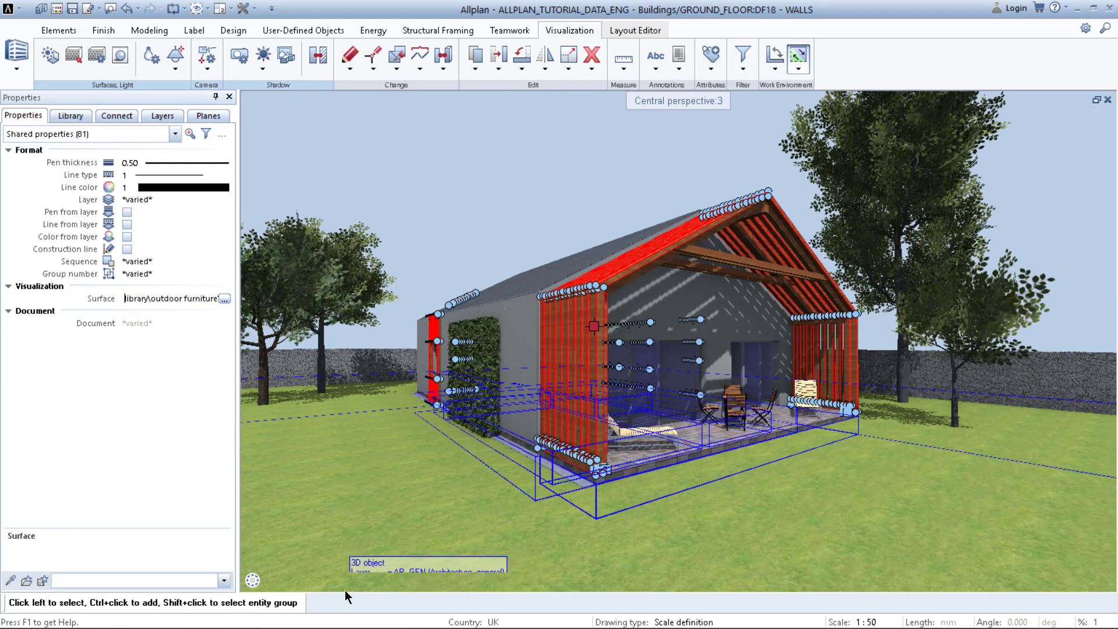
# View the slatted veranda from a different angle and clear the selection
pyautogui.click(306, 581)
pyautogui.moveTo(656, 468); pyautogui.dragTo(707, 324)
pyautogui.press('Escape')
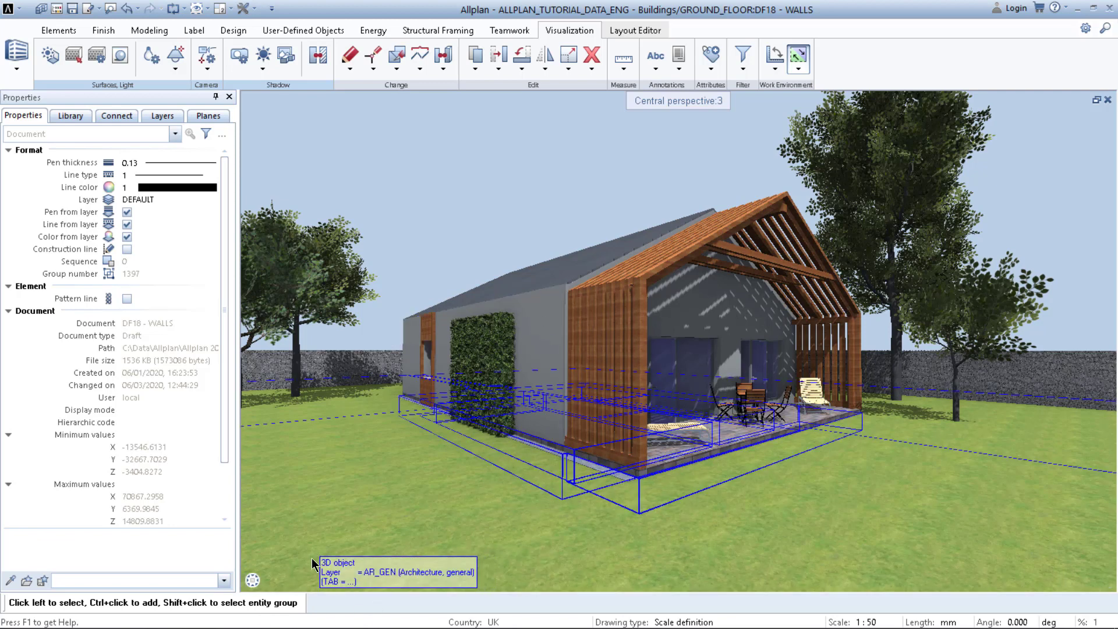
# Select the hedge-covered side wall and the veranda's gable wall with their adjoining elements, and restrict the displayed properties to walls
pyautogui.click(542, 310)
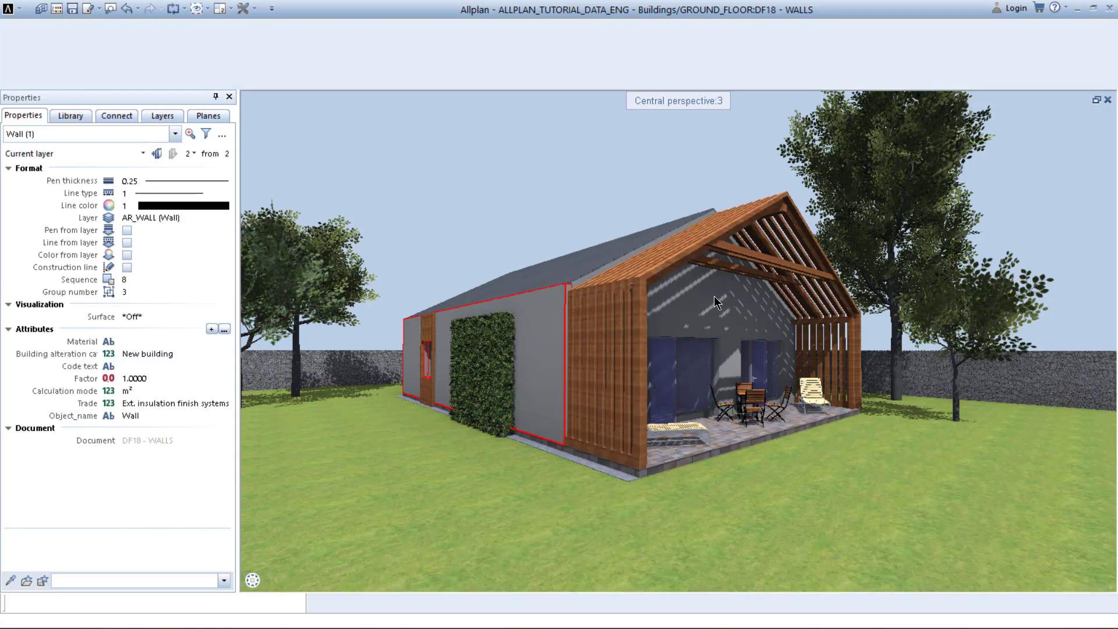
pyautogui.keyDown('ctrl'); pyautogui.click(714, 296); pyautogui.keyUp('ctrl')
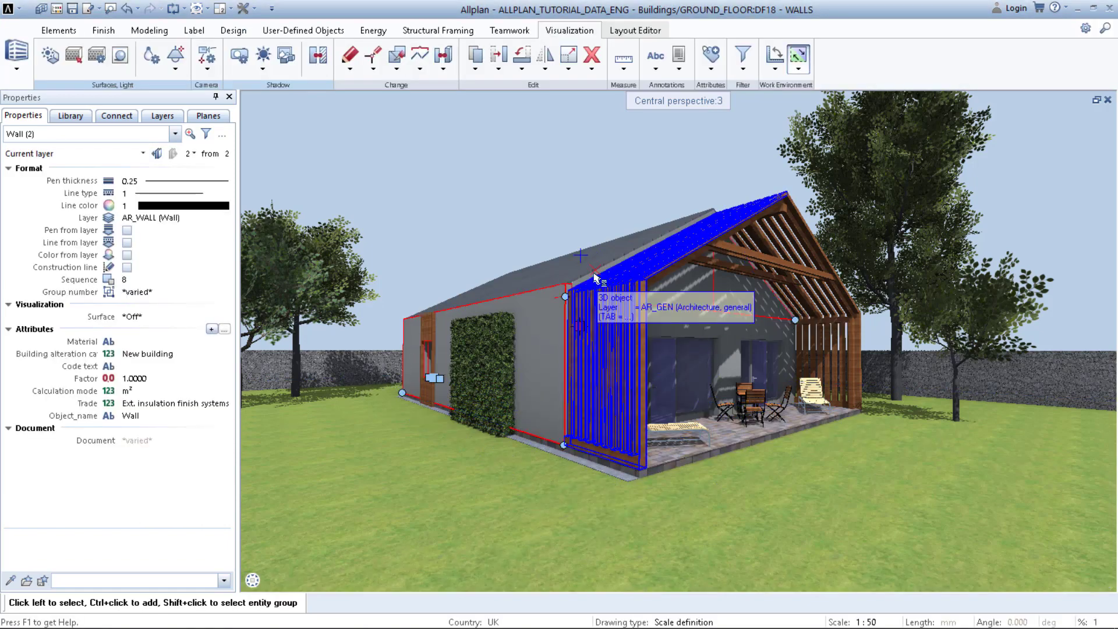
pyautogui.scroll(7, 560, 290)
pyautogui.scroll(-5, 559, 290)
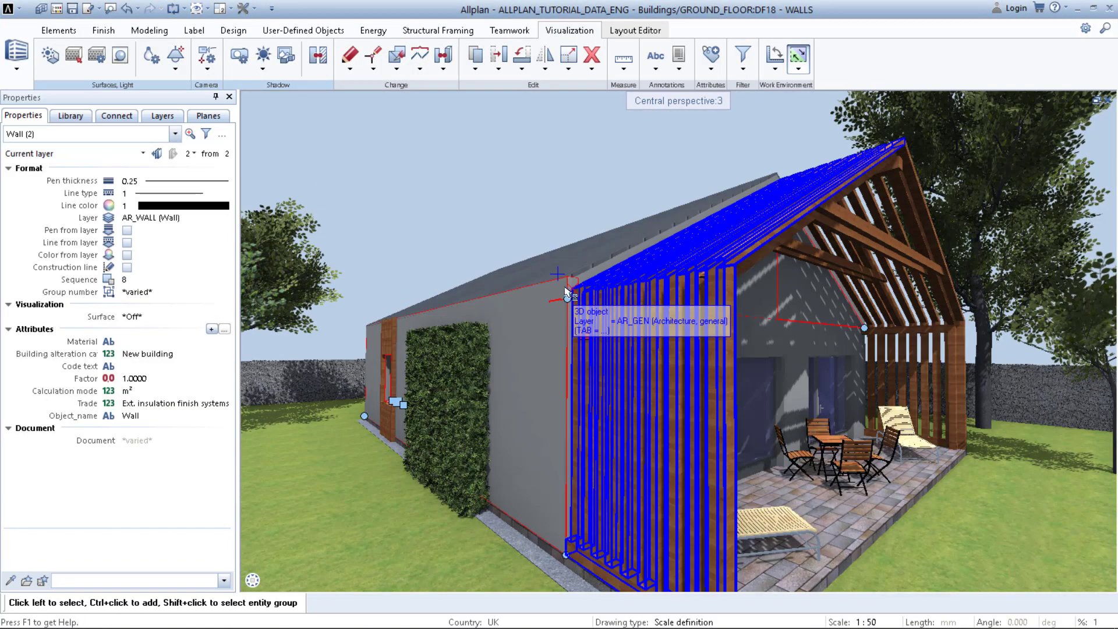
pyautogui.keyDown('ctrl'); pyautogui.click(566, 291); pyautogui.keyUp('ctrl')
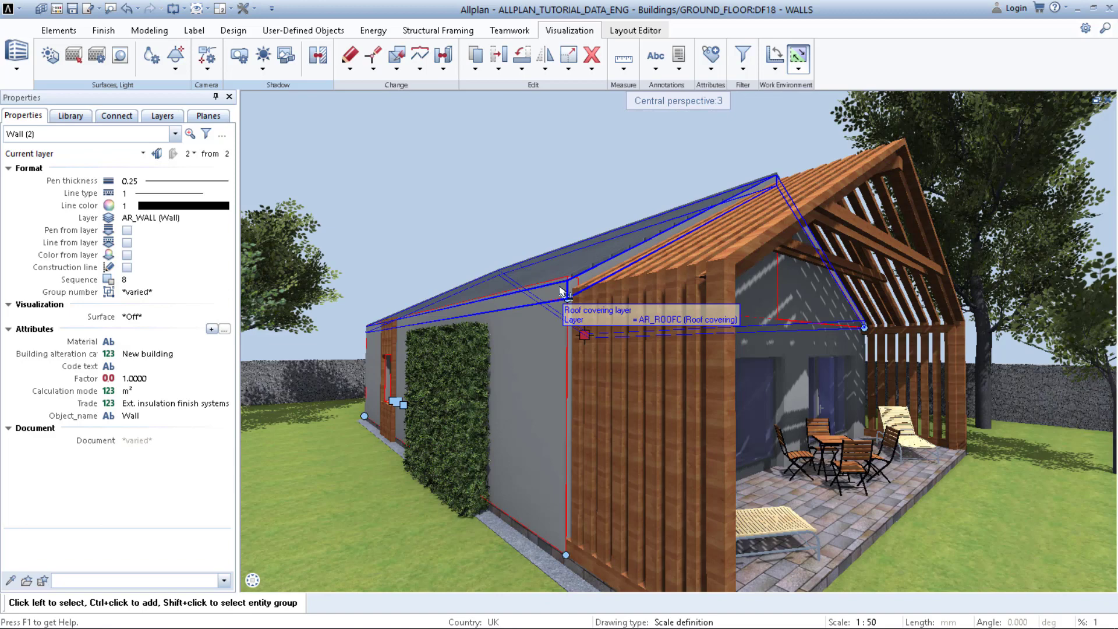
pyautogui.keyDown('ctrl'); pyautogui.click(789, 358); pyautogui.keyUp('ctrl')
pyautogui.scroll(-4, 790, 358)
pyautogui.scroll(1, 778, 356)
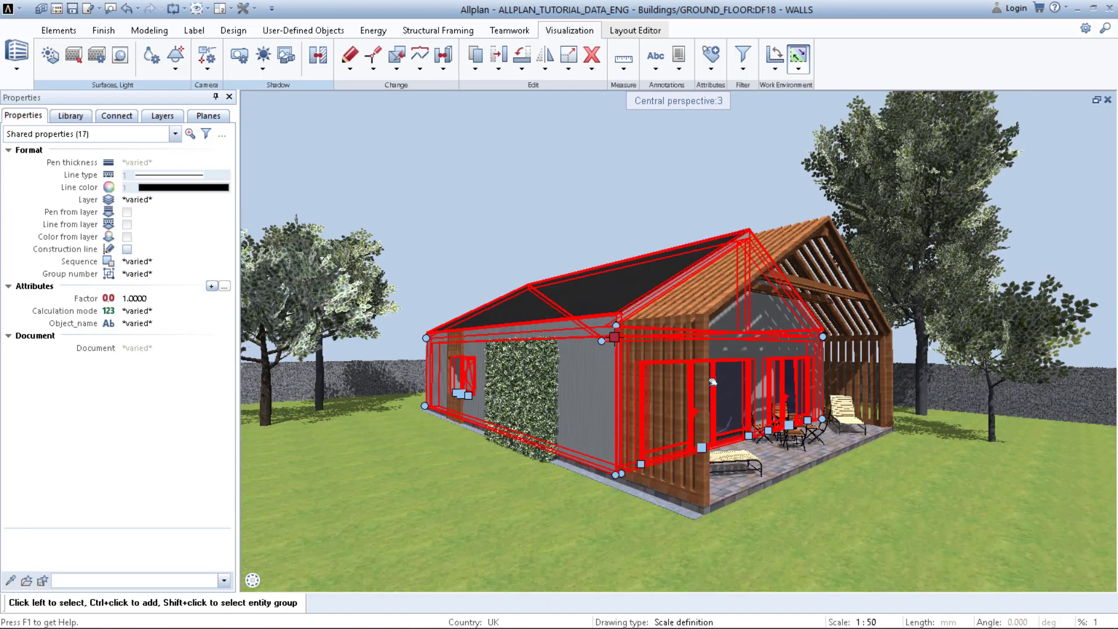
pyautogui.click(175, 134)
pyautogui.click(35, 174)
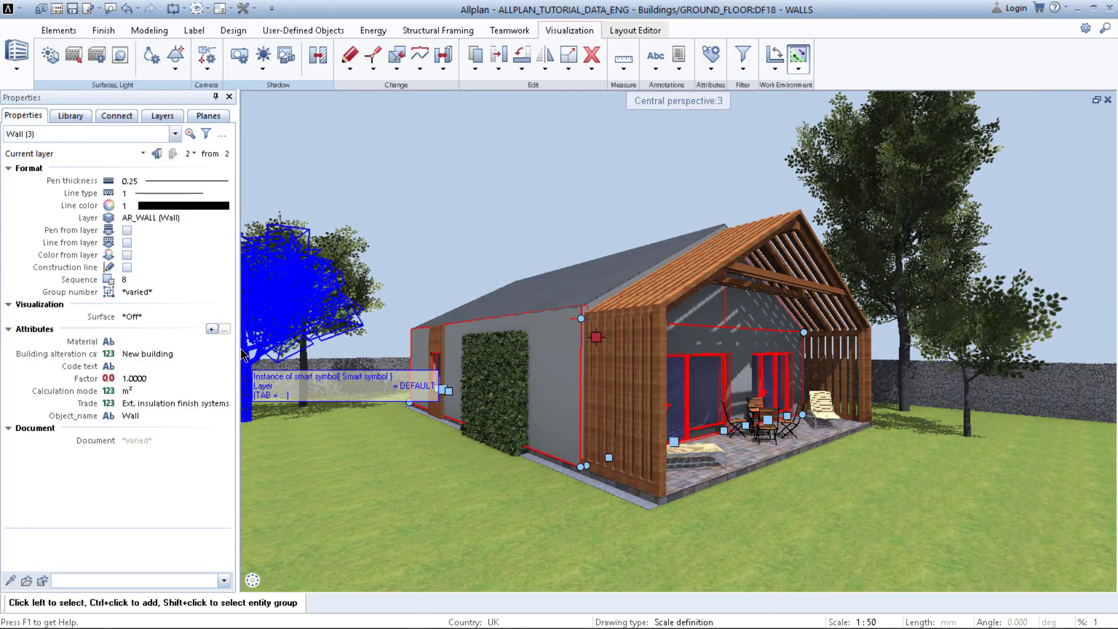
# Set the surface of the selected walls to Plaster_05.surf from the 30YearEdition Materials plaster collection in design, and clear the selection
pyautogui.click(135, 316)
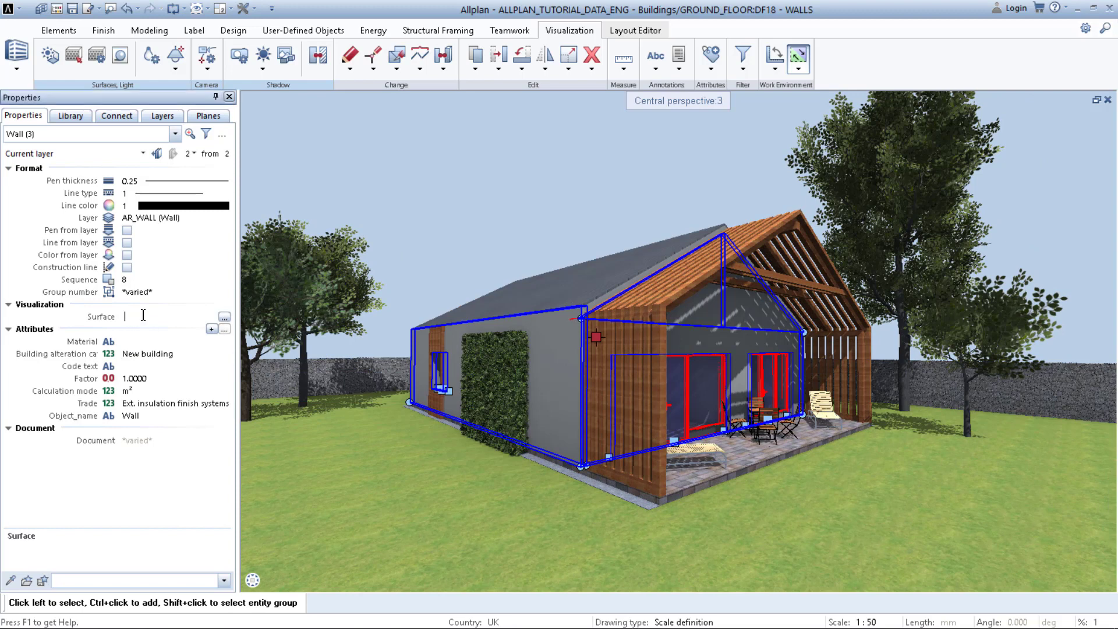
pyautogui.click(224, 317)
pyautogui.click(930, 177)
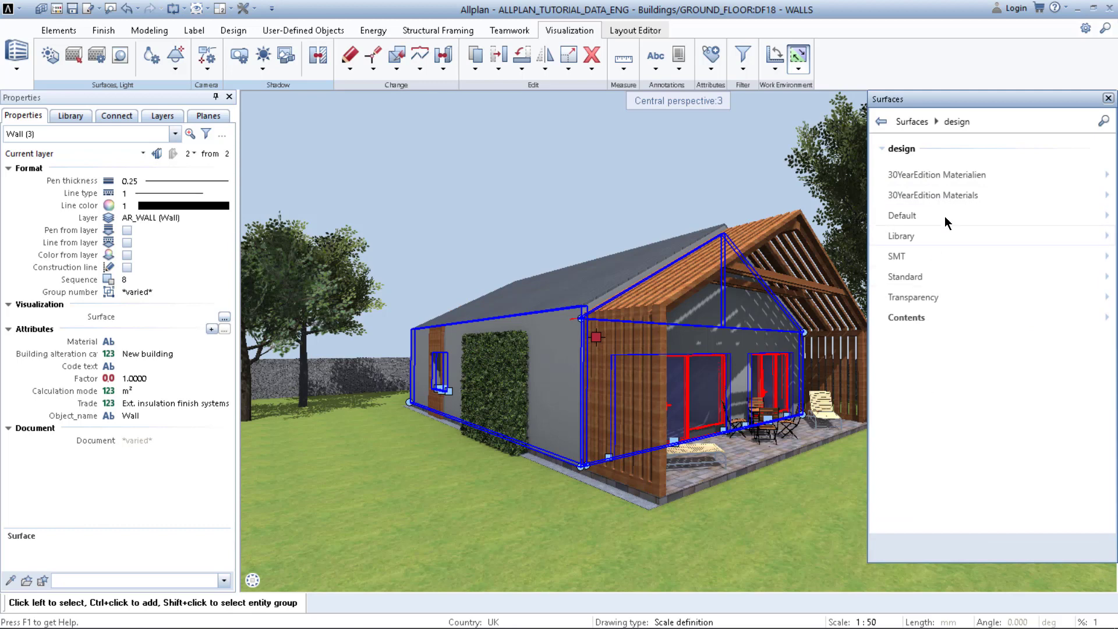
pyautogui.click(953, 195)
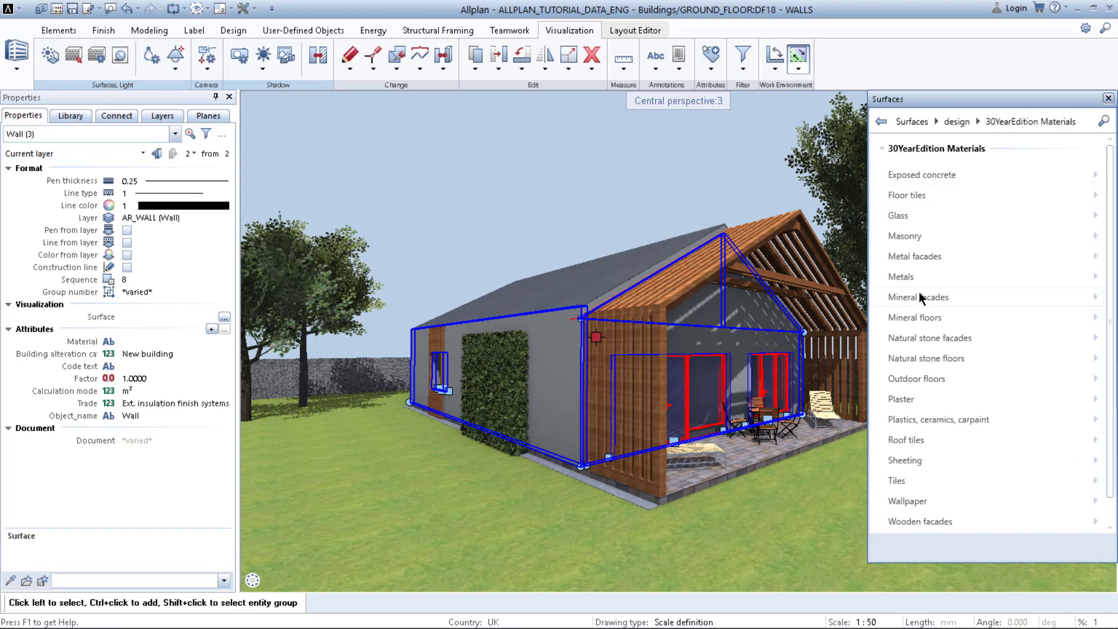
pyautogui.click(911, 399)
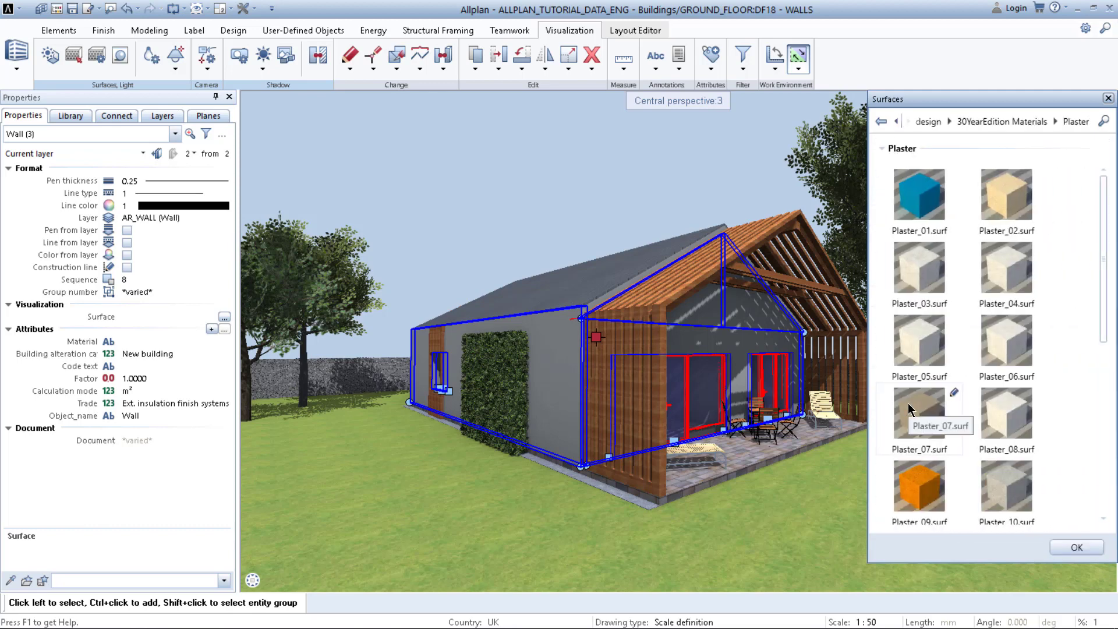
pyautogui.click(919, 344)
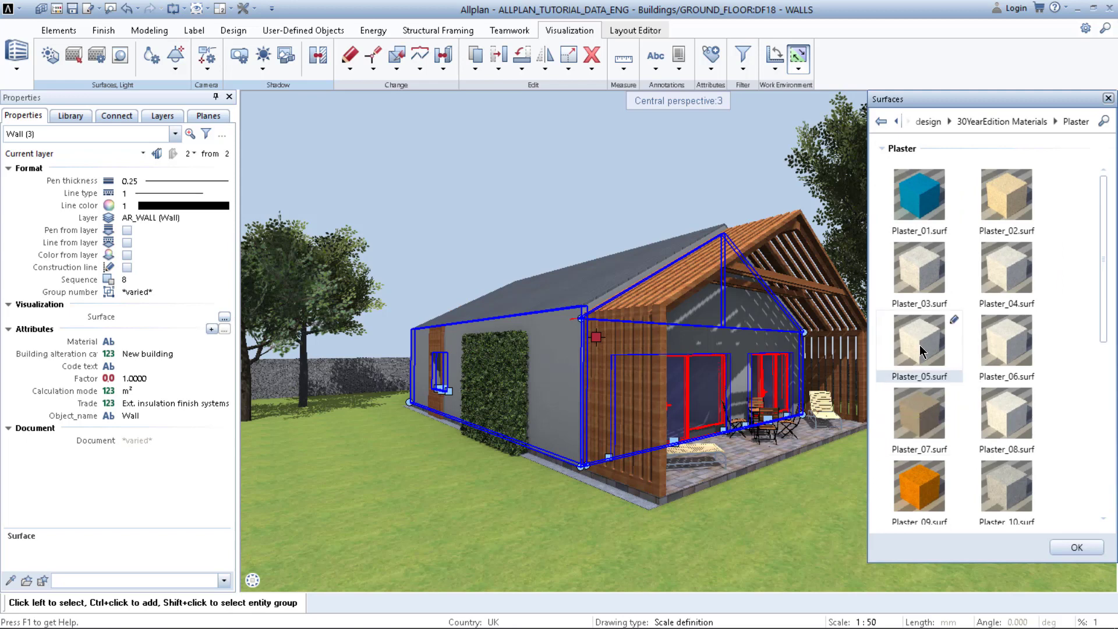
pyautogui.click(1075, 547)
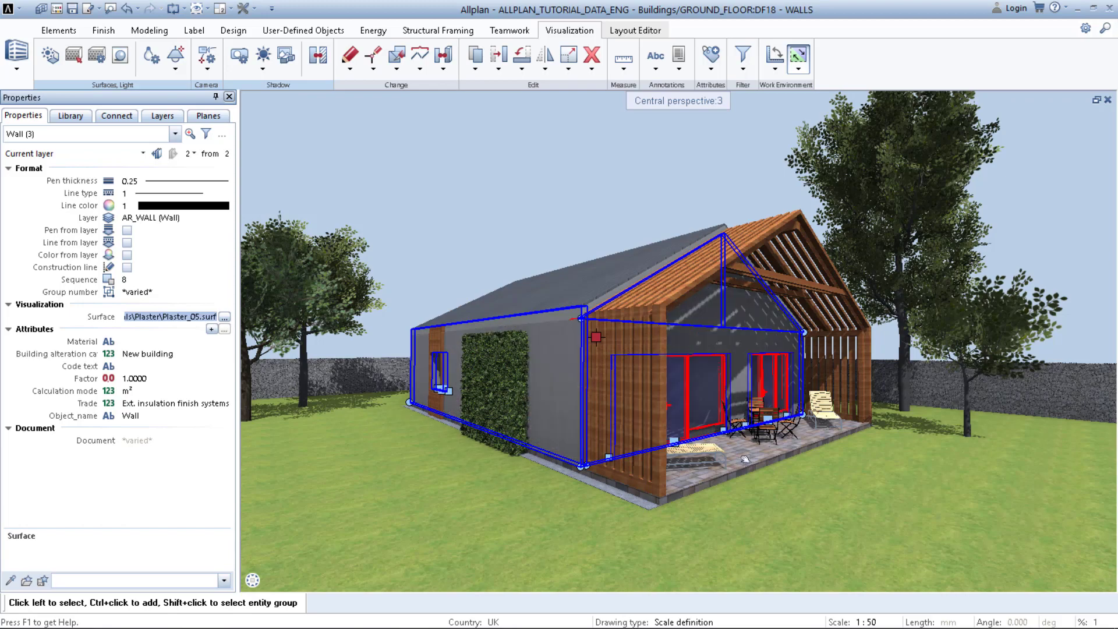
pyautogui.moveTo(746, 457); pyautogui.dragTo(693, 441, button='middle')
pyautogui.press('Escape')
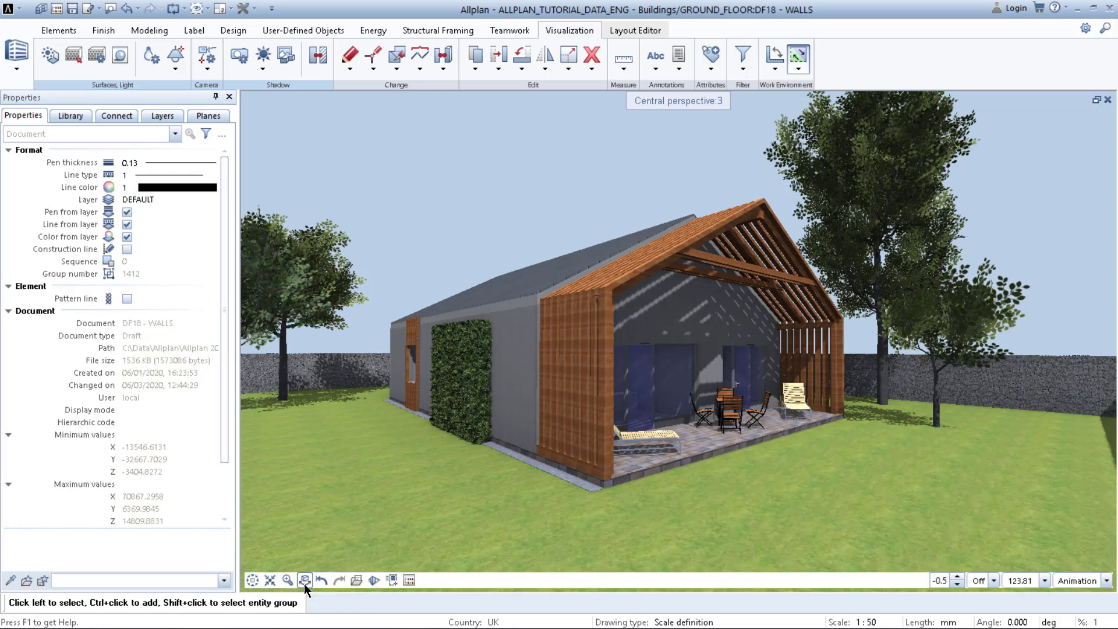
# Examine the exterior walls and slatted veranda from several angles in the perspective view
pyautogui.click(304, 583)
pyautogui.moveTo(699, 390); pyautogui.dragTo(770, 410)
pyautogui.moveTo(749, 364); pyautogui.dragTo(738, 285)
pyautogui.moveTo(738, 286); pyautogui.dragTo(734, 223, button='right')
pyautogui.moveTo(734, 223); pyautogui.dragTo(751, 230)
pyautogui.moveTo(757, 233); pyautogui.dragTo(757, 364, button='right')
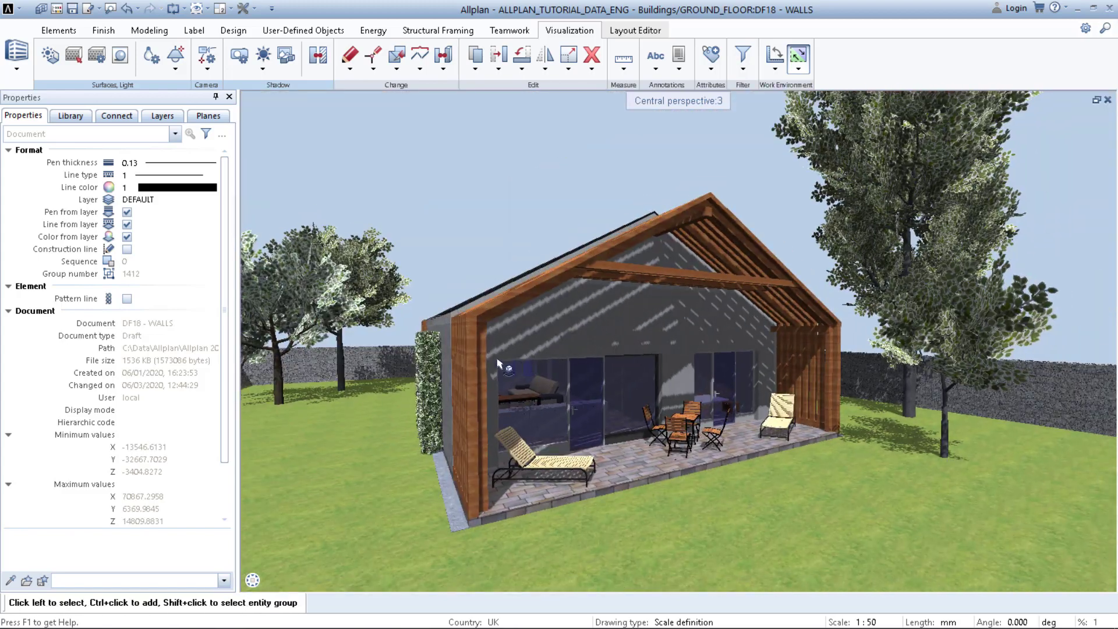
pyautogui.moveTo(460, 396); pyautogui.dragTo(559, 369)
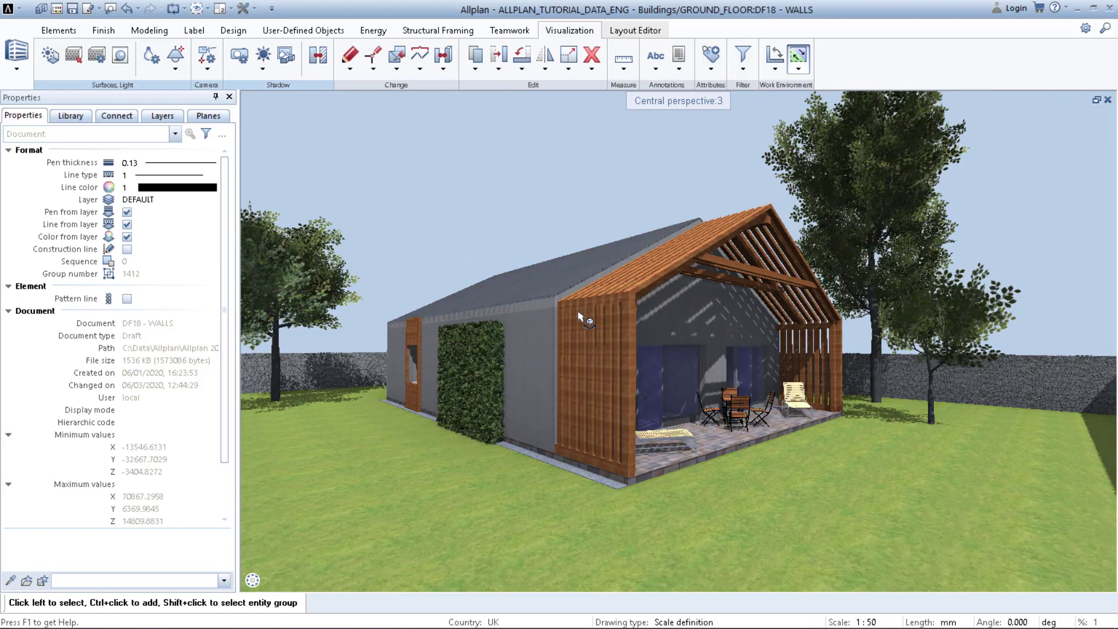